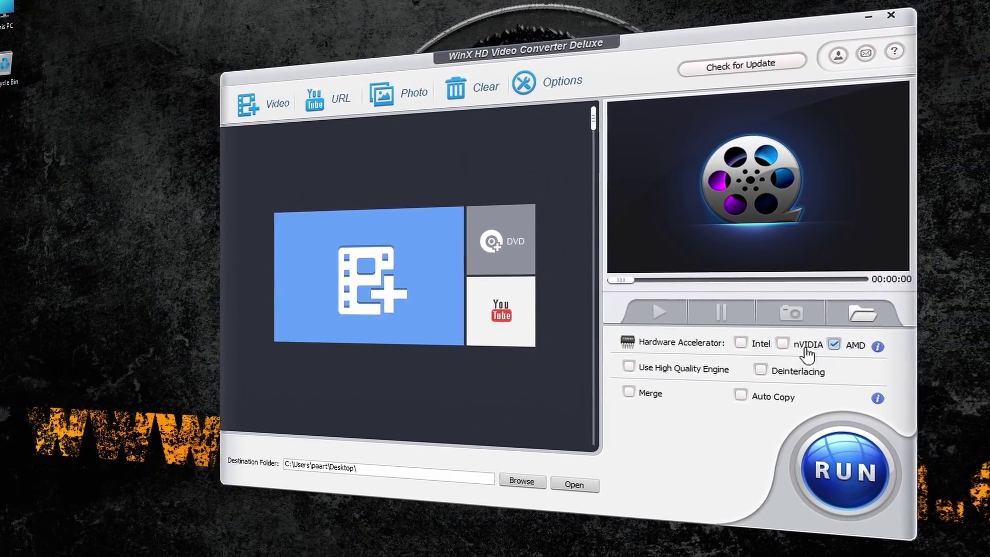
- Turn on High Quality Engine, Deinterlacing, Merge and Auto Copy
click(637, 371)
click(746, 366)
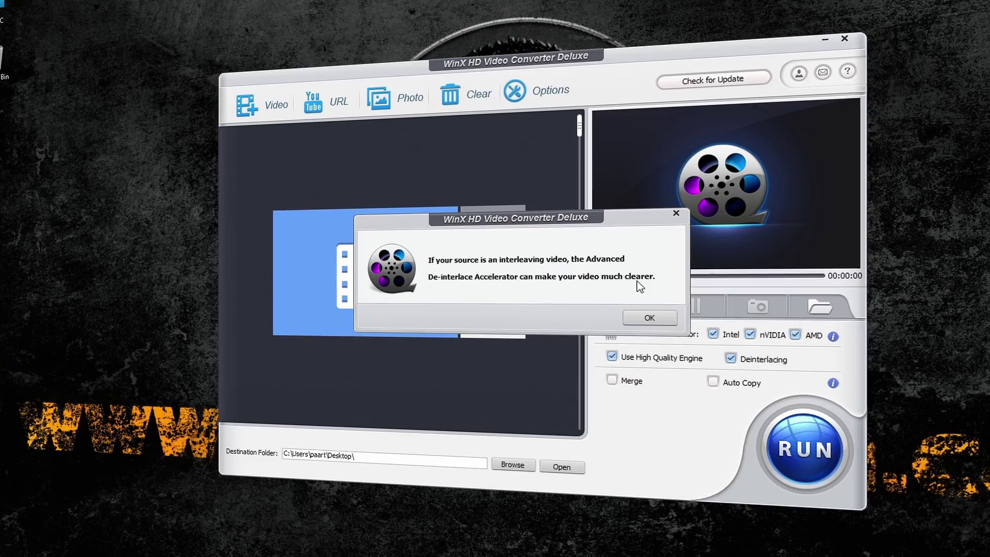
click(659, 325)
click(605, 374)
click(700, 375)
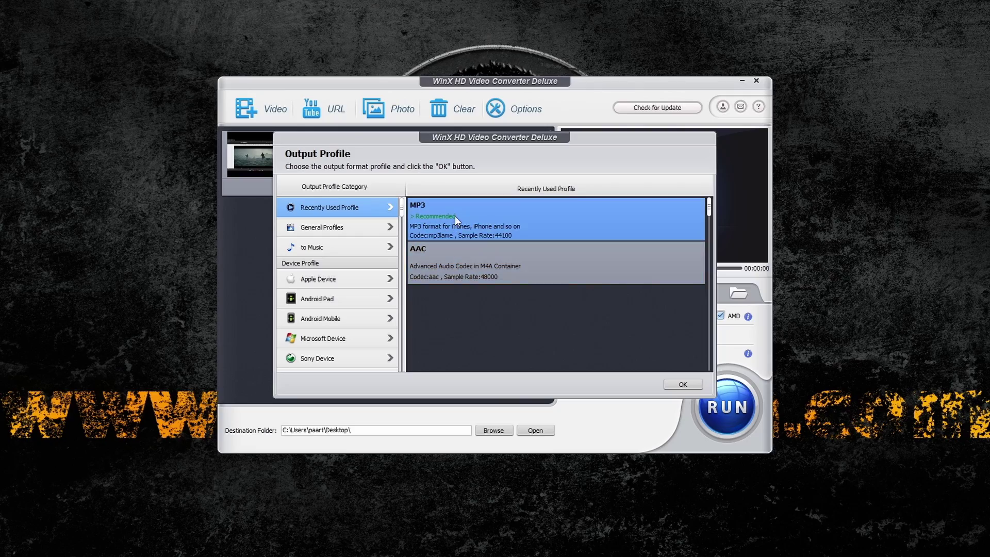
- Browse the Output Profile categories and scroll through the General Profiles formats
click(320, 247)
scroll(457, 316, down, 2)
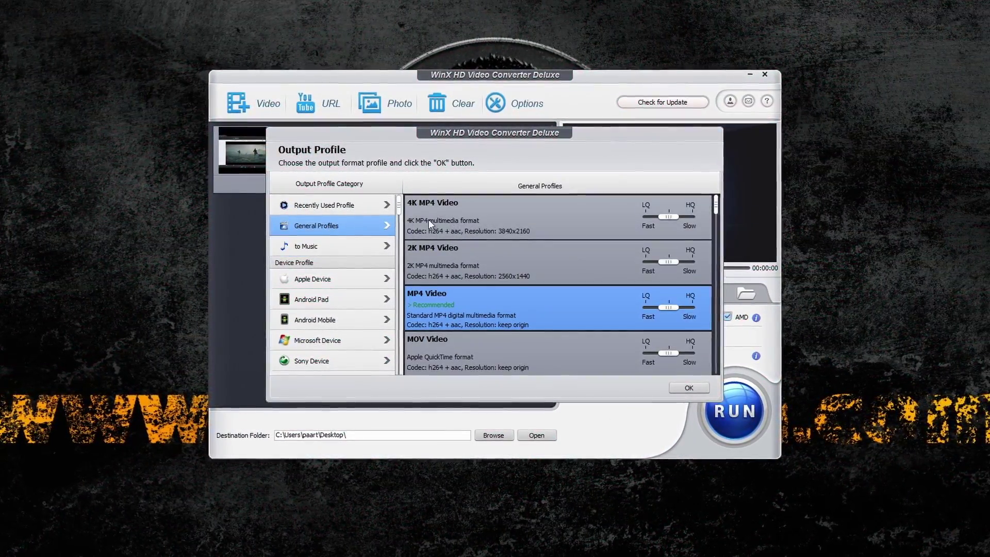
scroll(464, 276, down, 6)
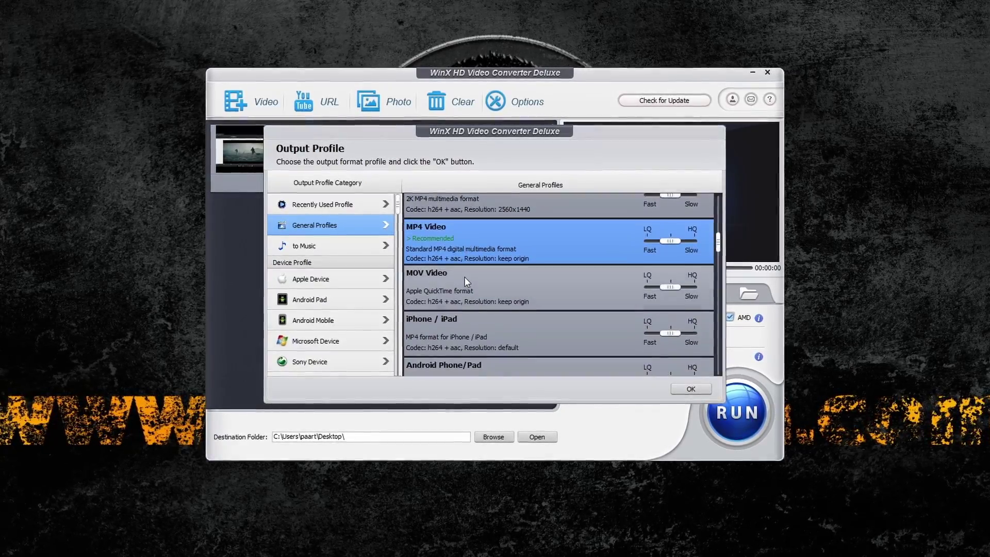
scroll(466, 305, up, 6)
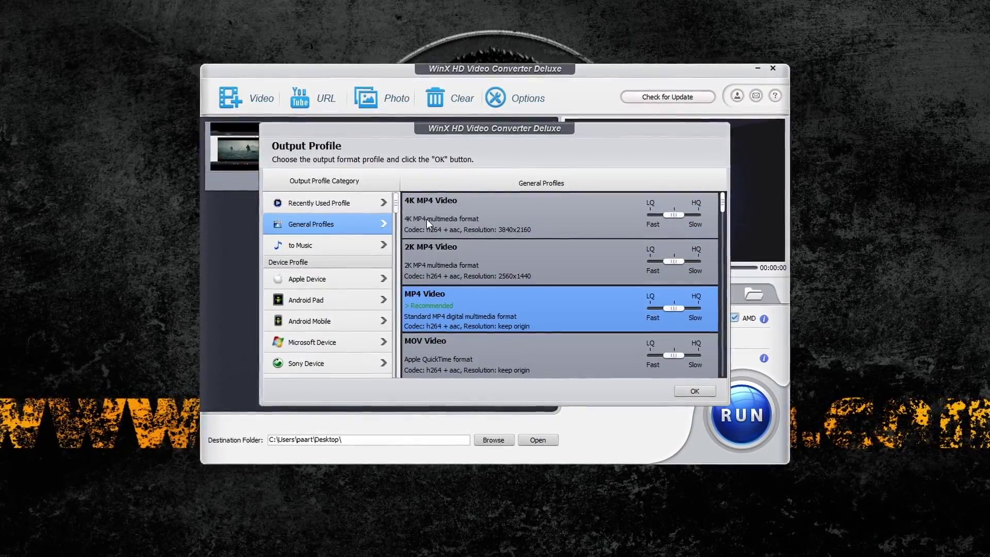
- Choose 4K MP4 Video as the output profile and move the preview further into the clip
click(425, 218)
click(696, 392)
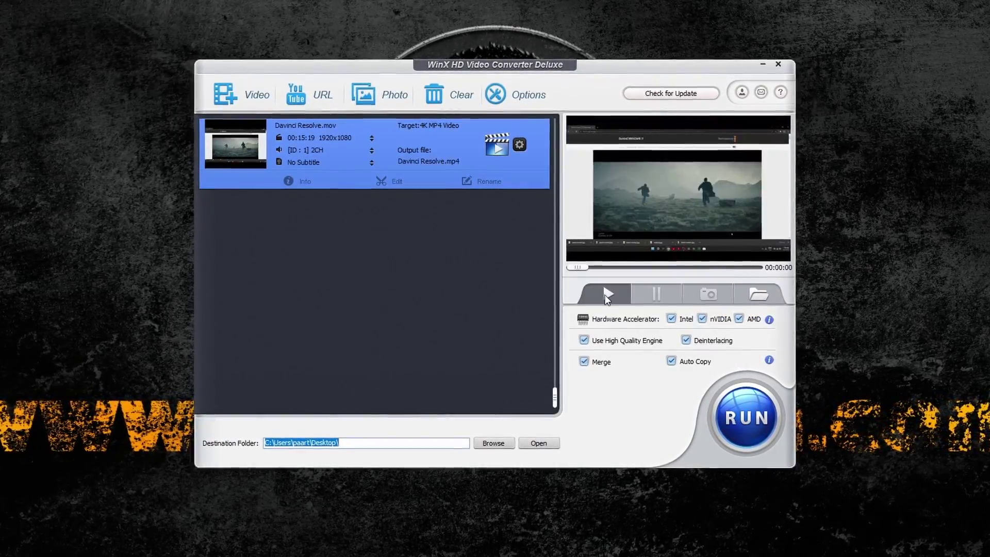
click(658, 267)
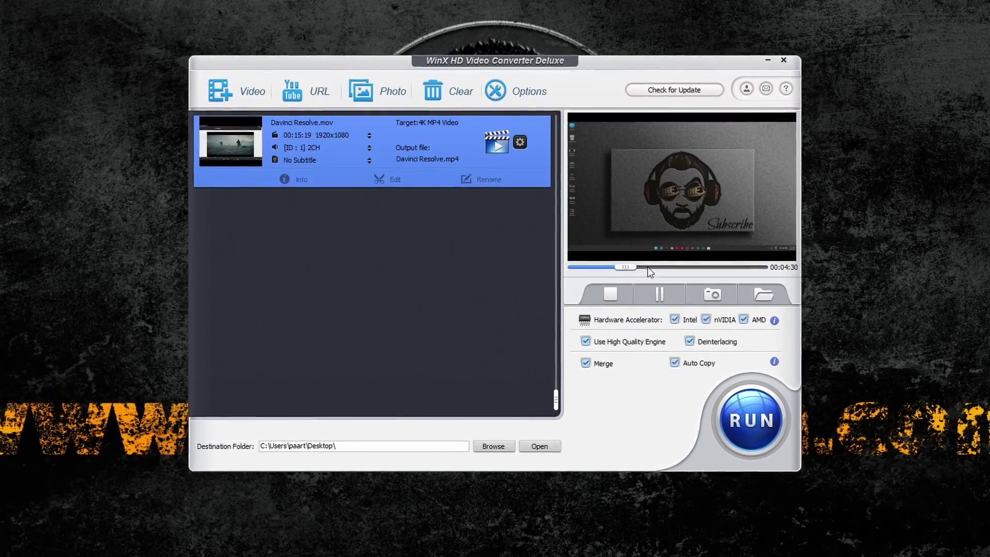
- Review the profile's codec, frame rate and resolution, keeping original frame rate and 3840x2160
click(518, 147)
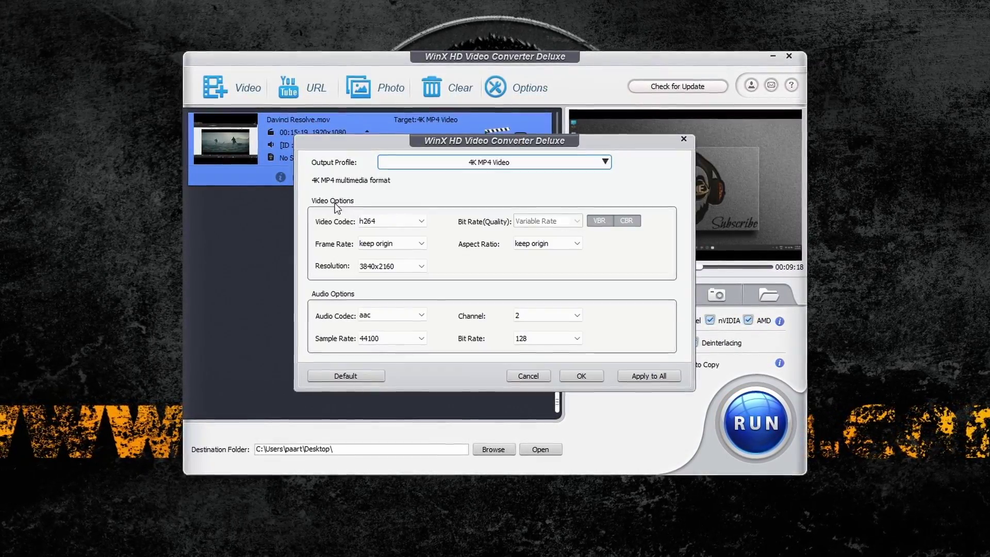
click(490, 161)
key(Escape)
click(419, 222)
click(420, 243)
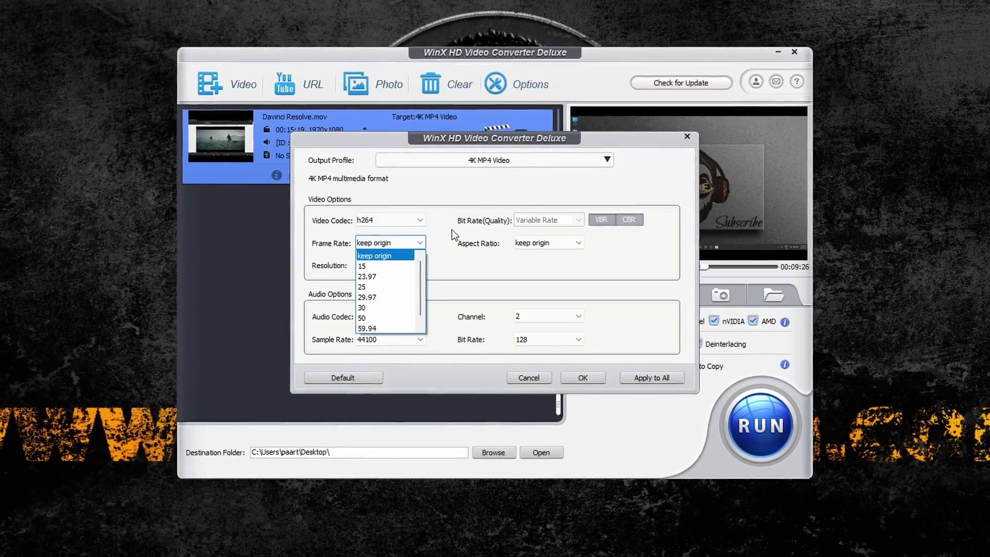
click(414, 265)
click(415, 265)
key(Escape)
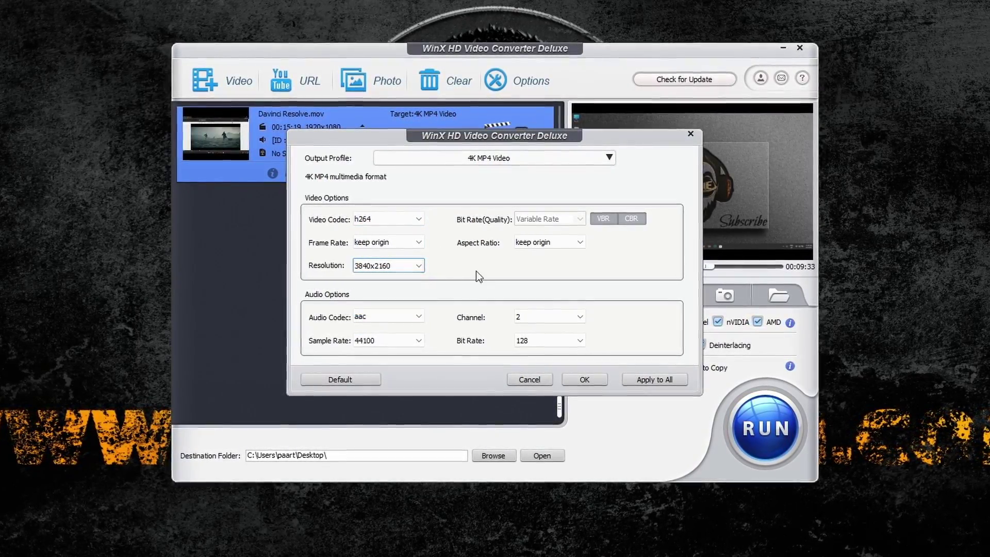
- Keep the aspect ratio at Keep Origin and apply the settings to all clips
click(579, 243)
key(Escape)
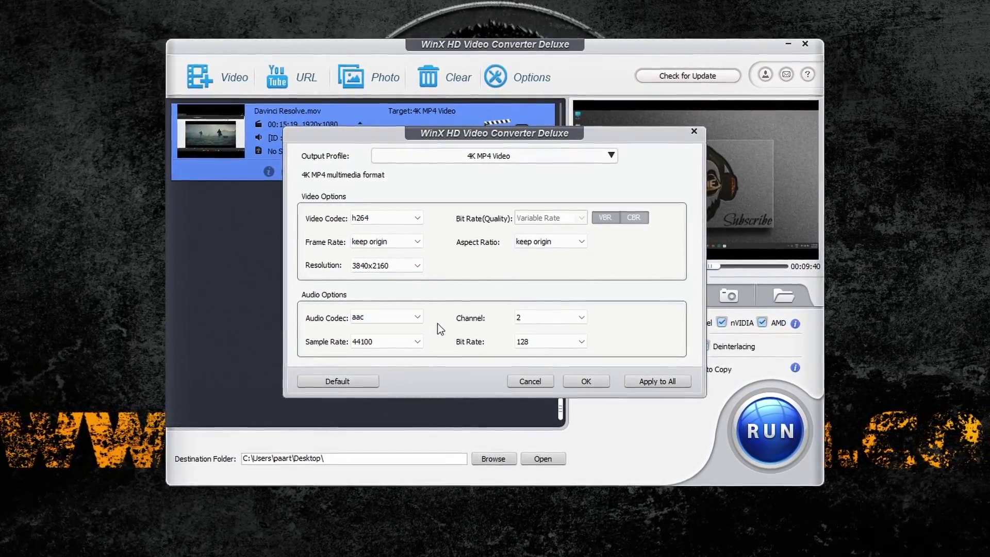
click(549, 156)
key(Escape)
click(660, 381)
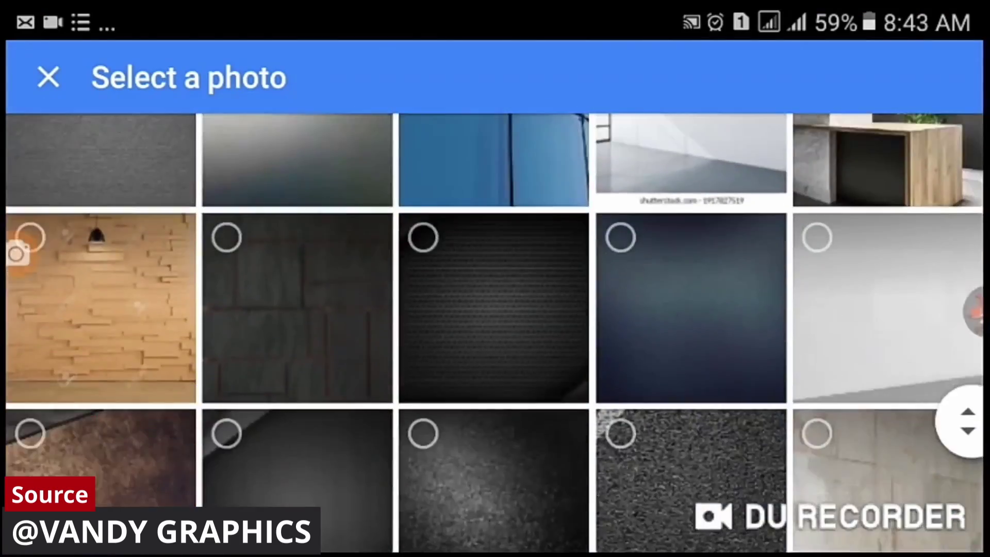
- Raise the bevel's Specular Hardness to 53
scroll(495, 309, down, 4)
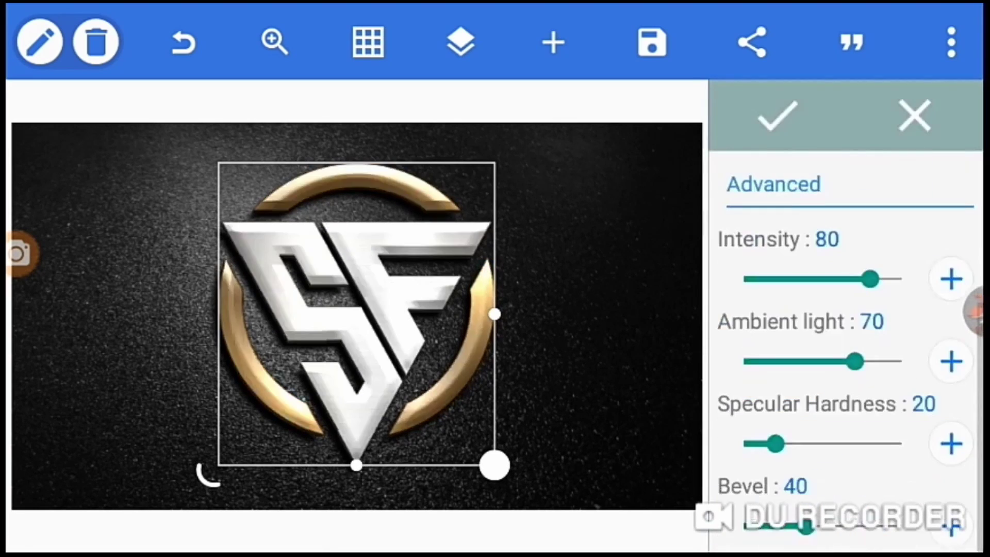
drag(775, 444, 827, 443)
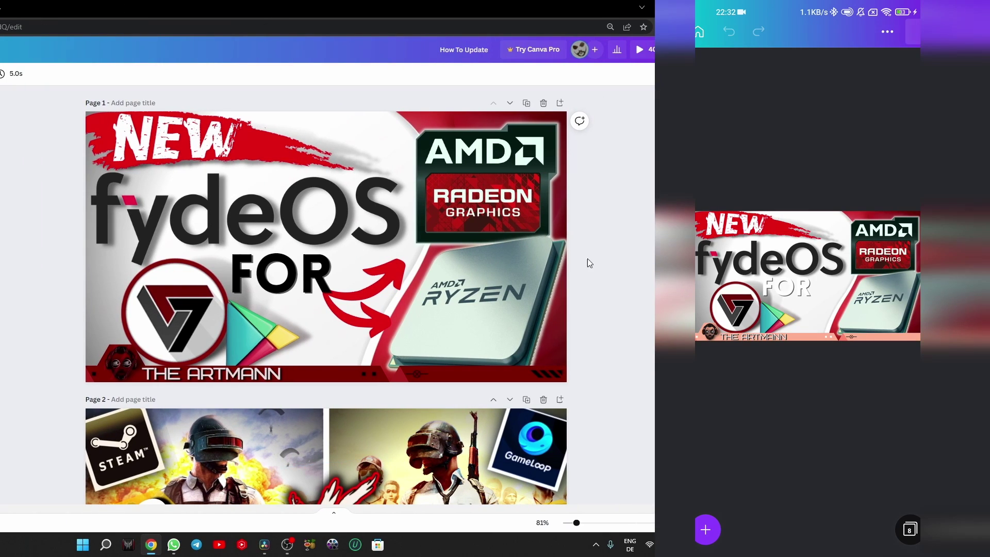
- Move the Ryzen CPU image, the fydeOS title and the Play Store logo to new positions
drag(473, 239, 433, 230)
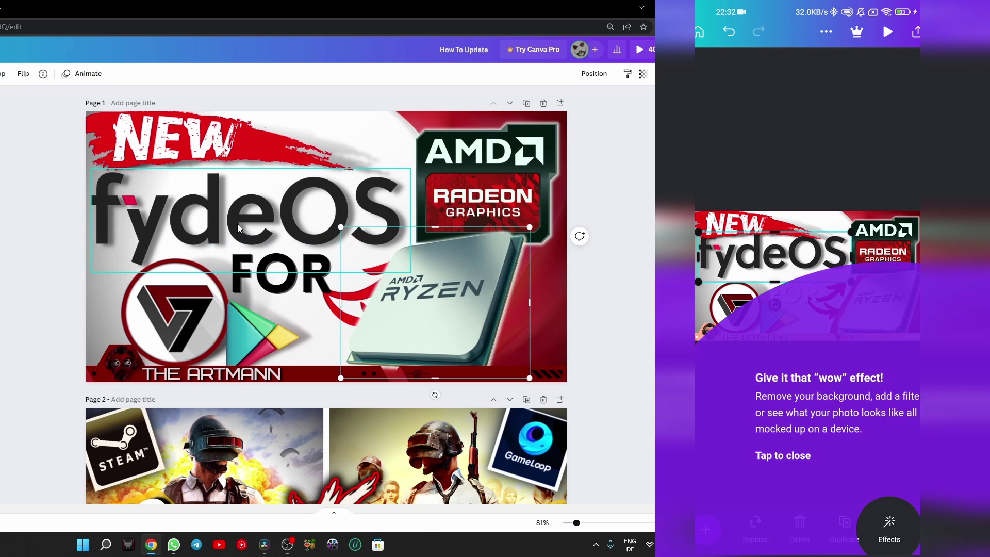
drag(272, 256, 270, 223)
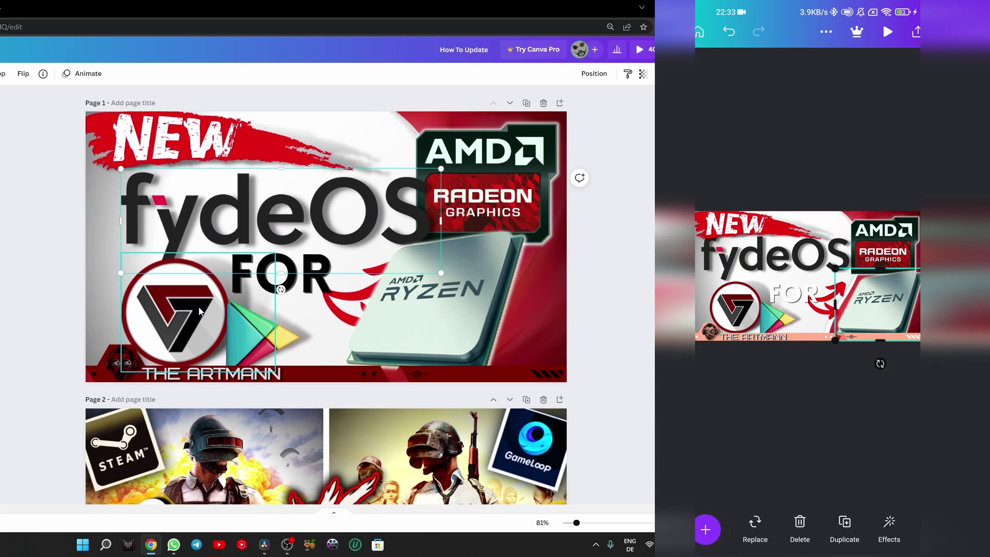
drag(279, 306, 303, 322)
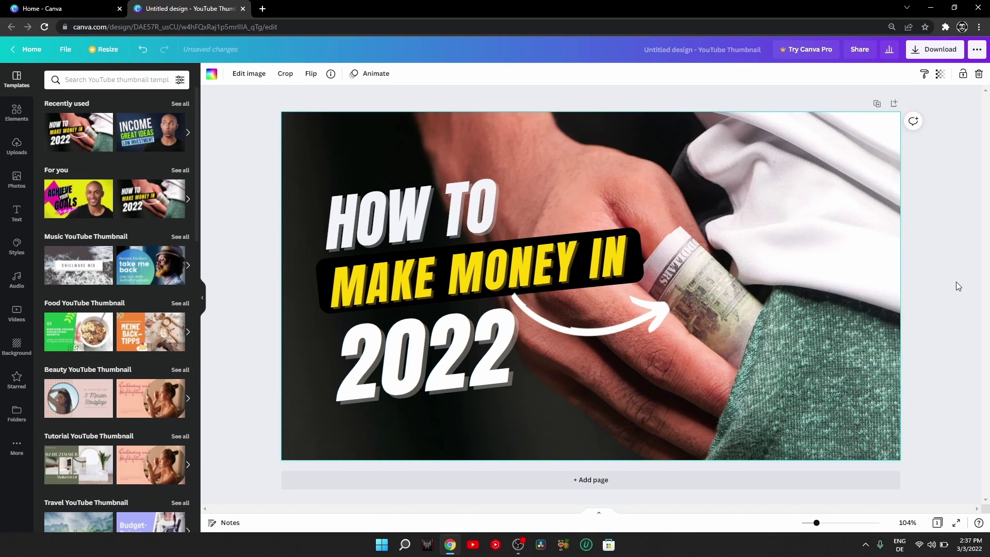
- Try moving the MAKE MONEY IN text and changing 2022 to 1999, then undo
drag(513, 265, 590, 243)
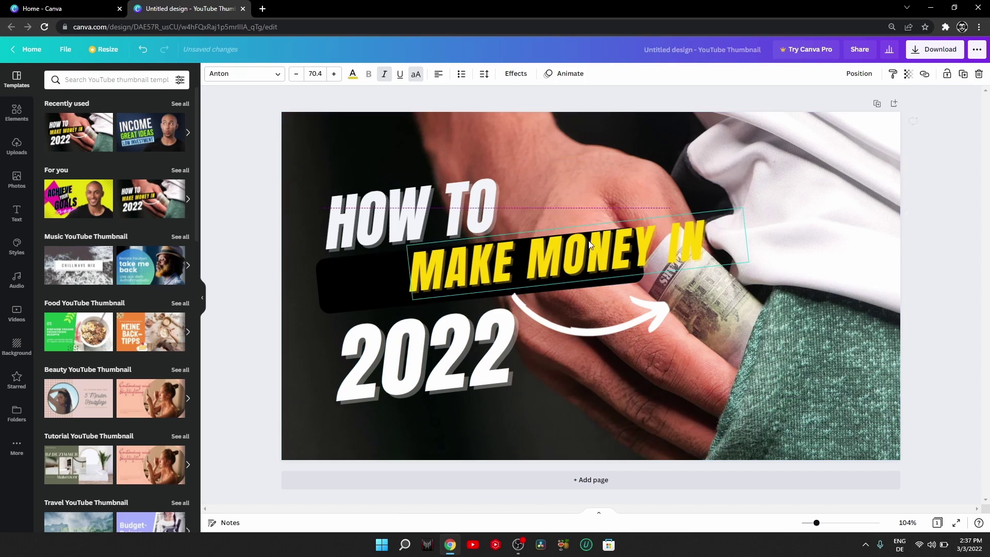
double_click(469, 333)
text(1999)
double_click(334, 288)
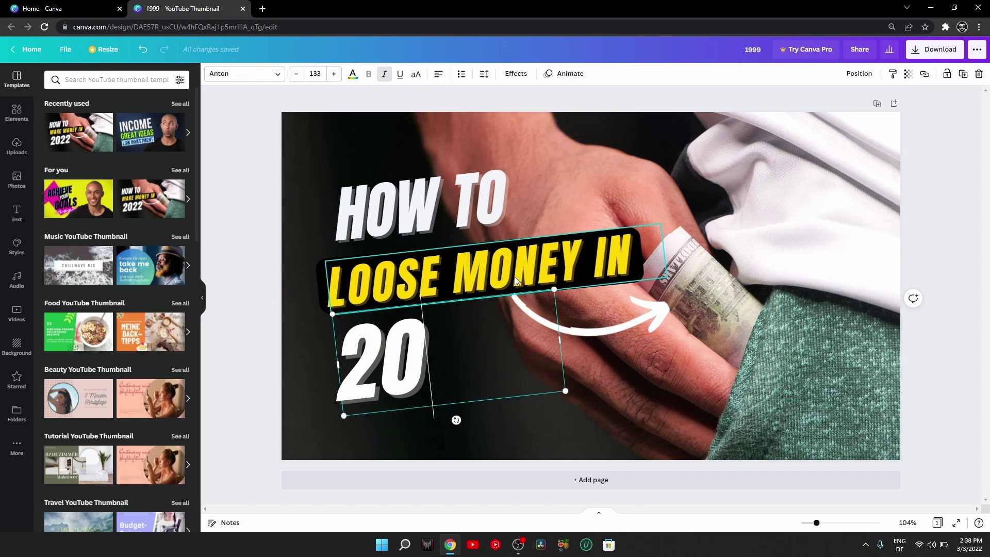
click(141, 50)
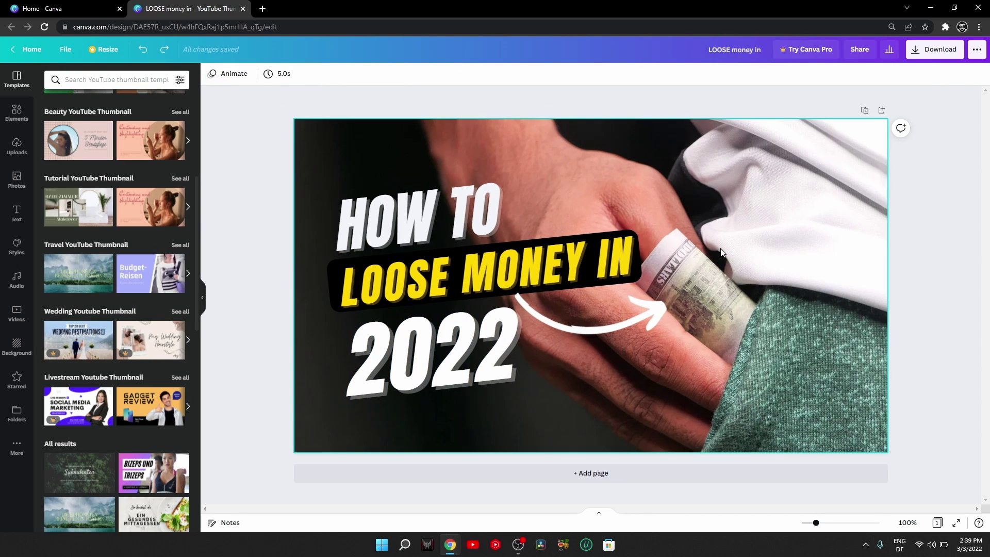
- Search backgrounds for 'money', then undo to restore the removed photo, 2022 and arrow
click(722, 253)
key(Delete)
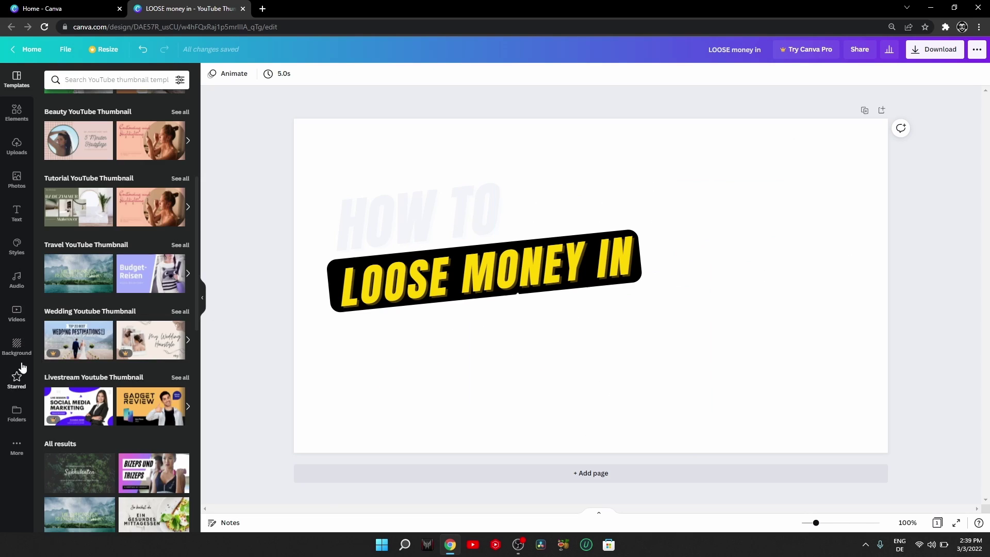
click(17, 345)
click(88, 82)
text(money)
key(Return)
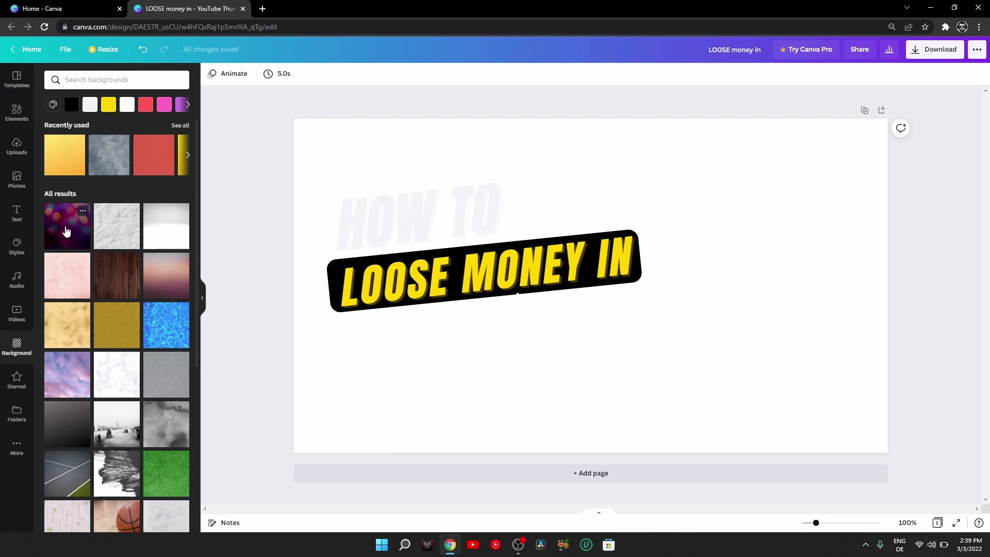
key(ctrl+z)
- Add the hand-with-cash photo from an Elements 'money' search, flipped horizontally, at the right edge
click(16, 110)
text(money)
key(Return)
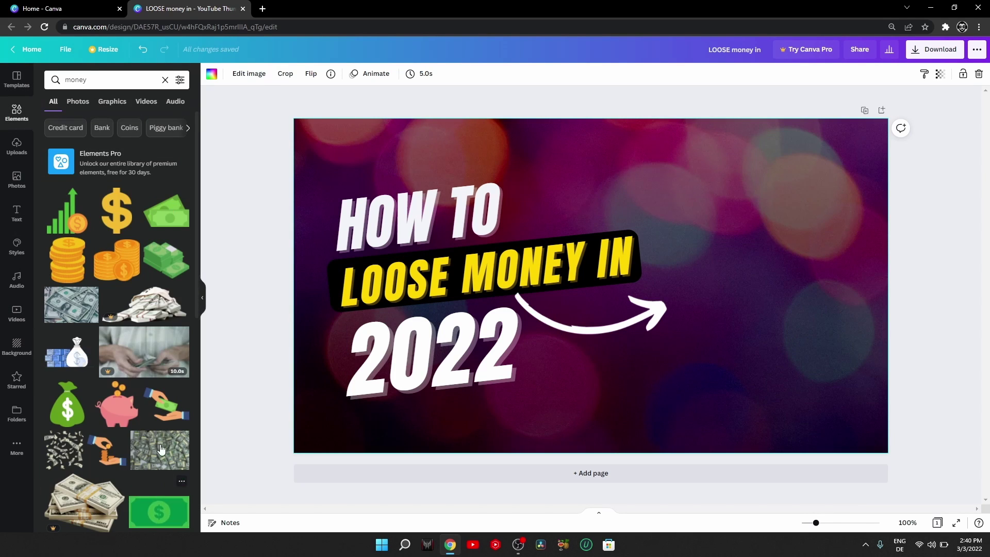
scroll(135, 436, down, 5)
scroll(135, 436, down, 4)
click(85, 307)
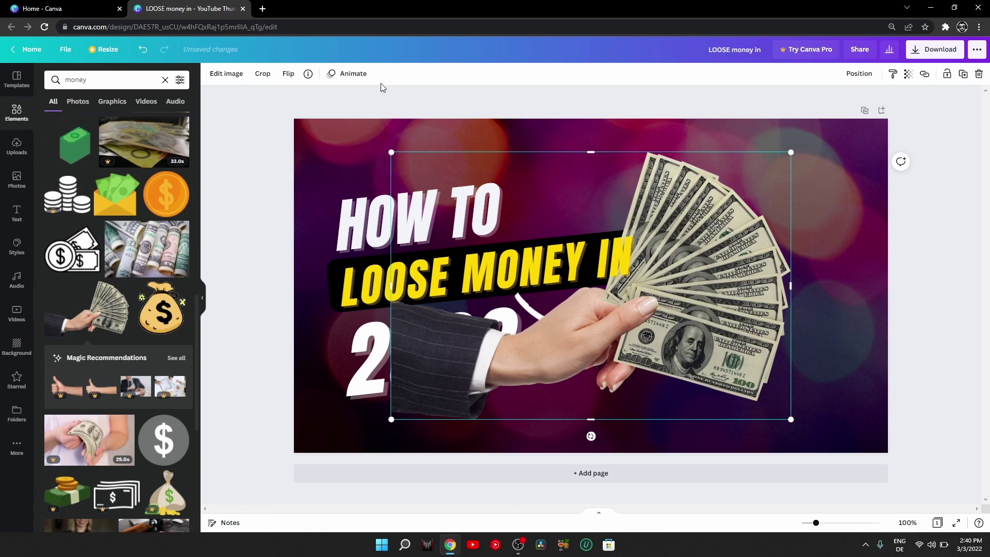
click(285, 73)
click(312, 97)
drag(738, 359, 970, 330)
- Enlarge the HOW TO, LOOSE MONEY IN and 2022 text, and nudge the arrow left
click(419, 217)
drag(607, 163, 624, 117)
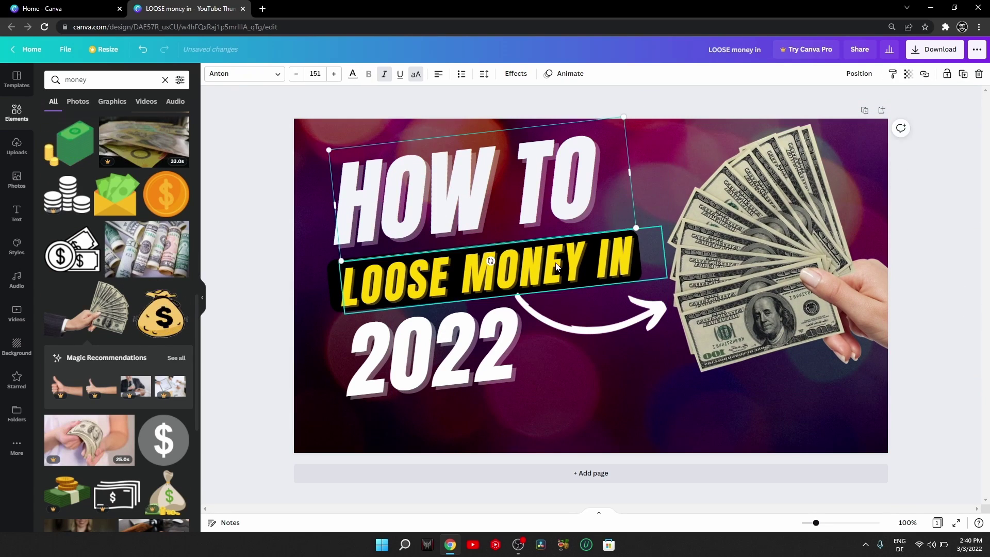
drag(323, 318, 289, 324)
click(433, 361)
drag(519, 400, 562, 413)
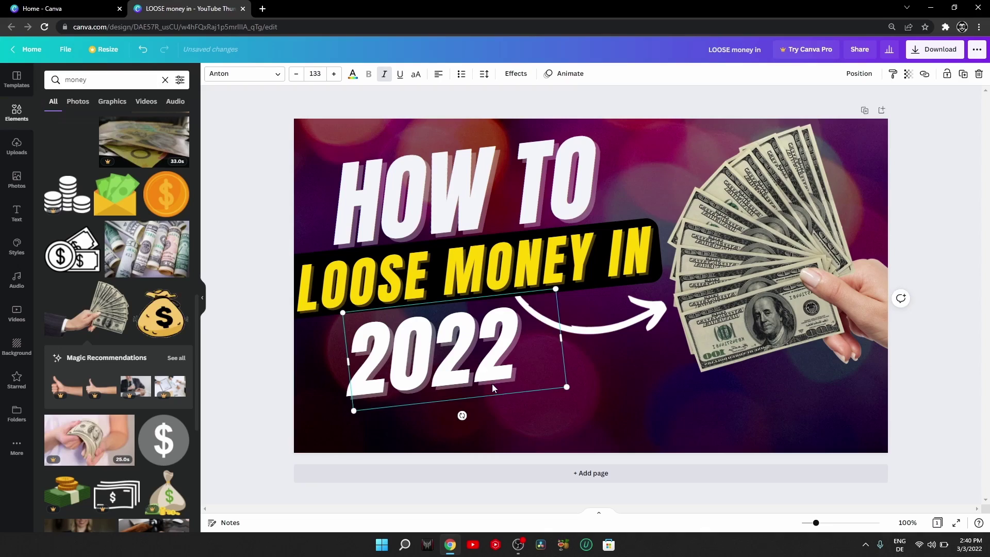
click(624, 331)
drag(630, 322, 624, 324)
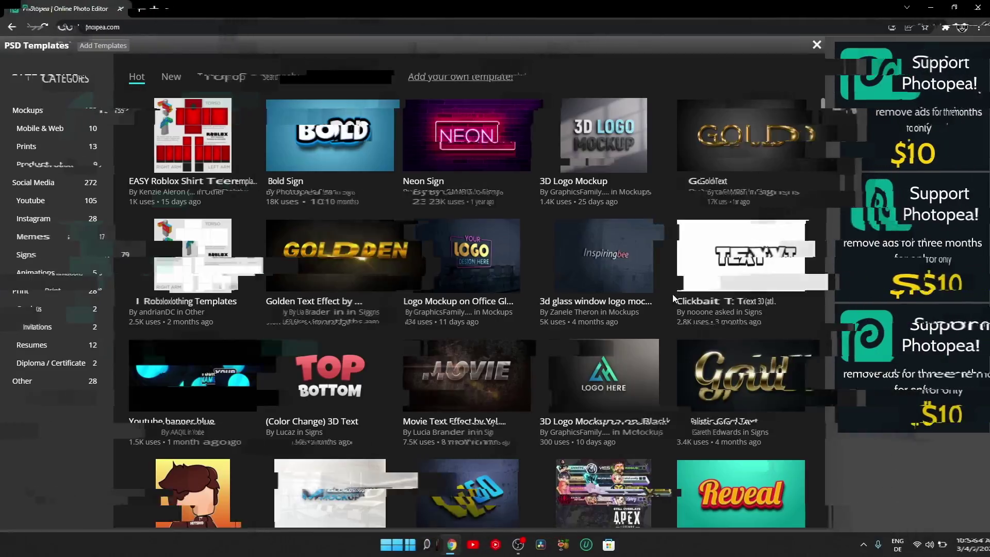
- Open the realistic t-shirts mockup template from the PSD Templates gallery
scroll(706, 406, down, 10)
scroll(706, 405, down, 15)
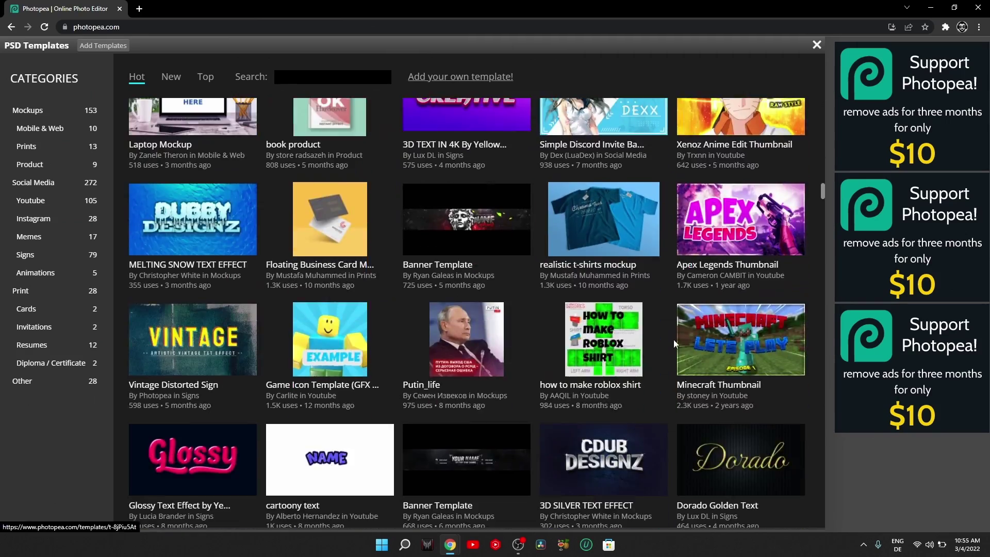
click(603, 219)
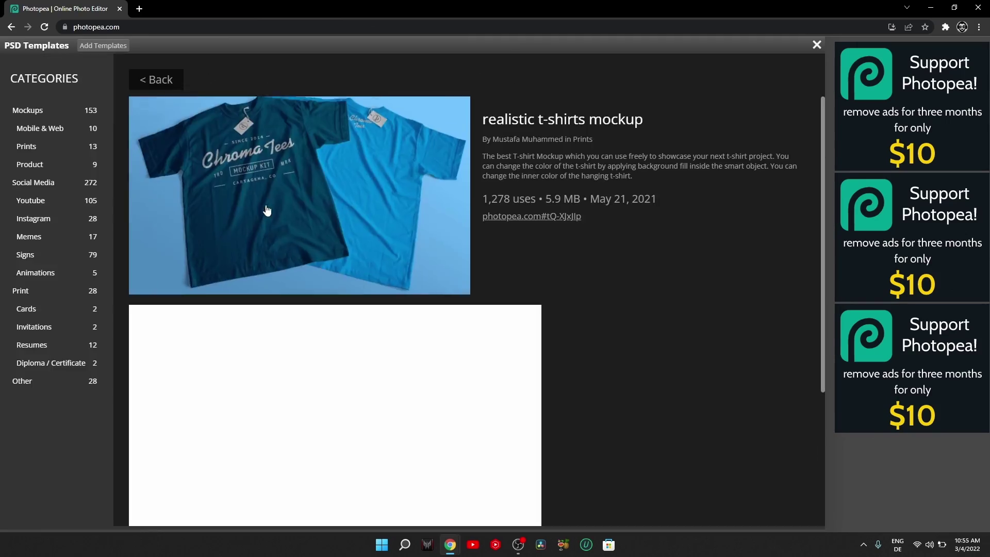
click(462, 258)
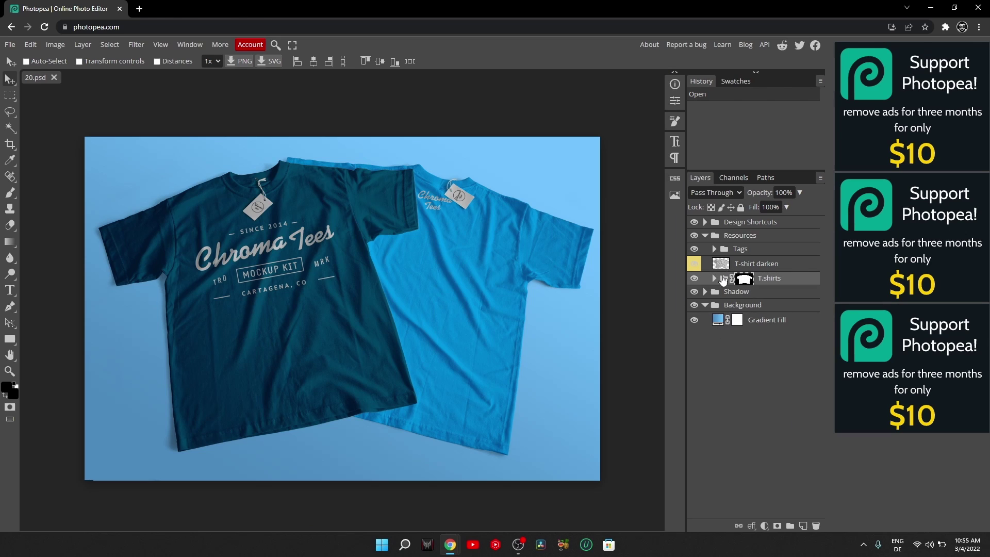
- Place the head artwork in the Design 1 smart object and save it into 20.psd
click(705, 222)
double_click(727, 262)
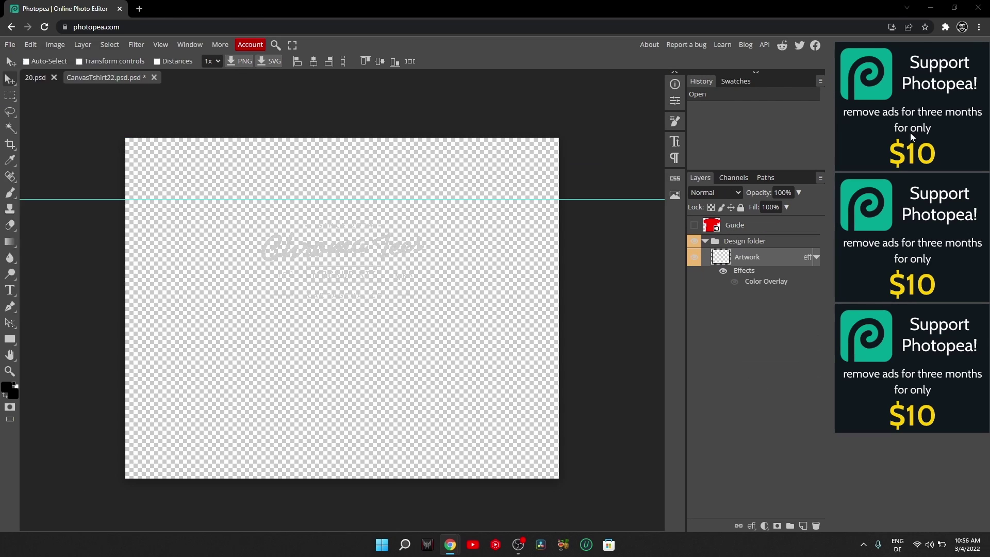
drag(258, 181, 358, 289)
key(Return)
key(ctrl+s)
click(35, 78)
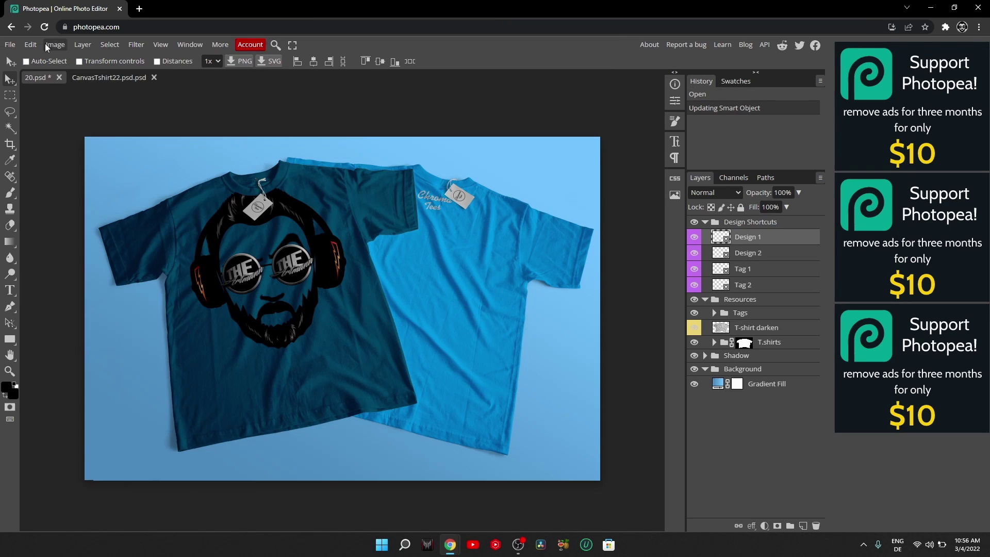
click(109, 78)
click(9, 45)
click(21, 116)
click(35, 77)
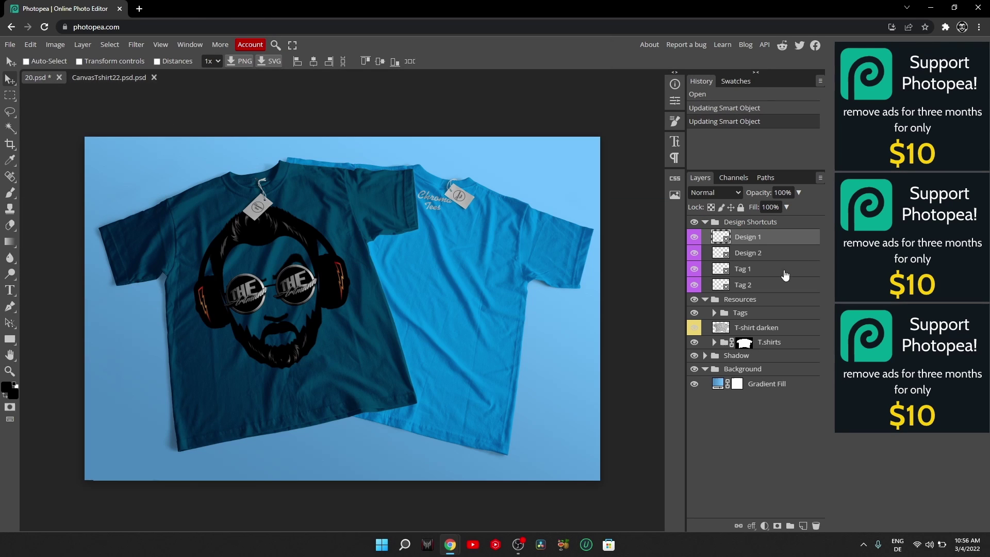
- Place and shrink the Full Logo image in the Design 2 smart object, then save
double_click(746, 252)
click(10, 44)
click(29, 80)
scroll(175, 180, up, 3)
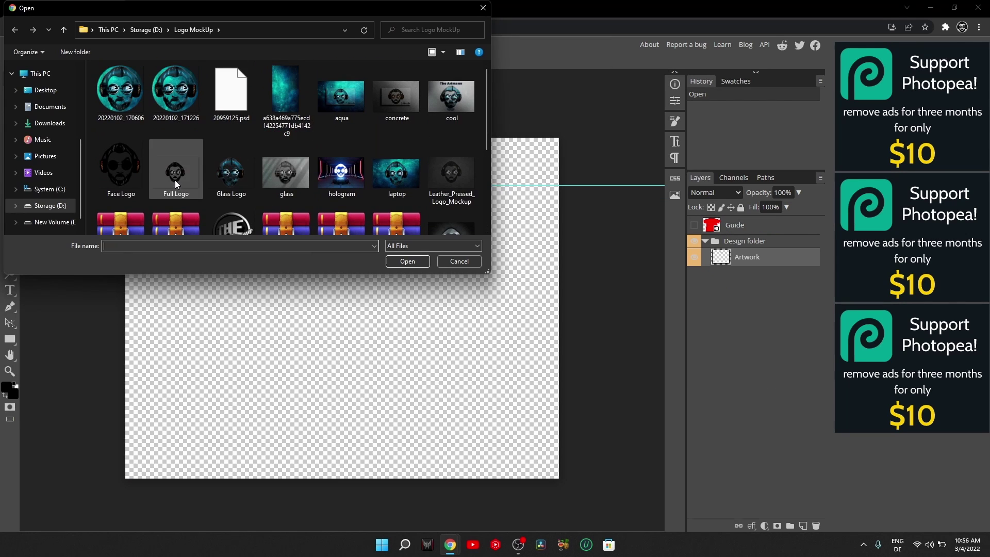
double_click(175, 180)
drag(559, 453, 379, 322)
key(Return)
click(10, 45)
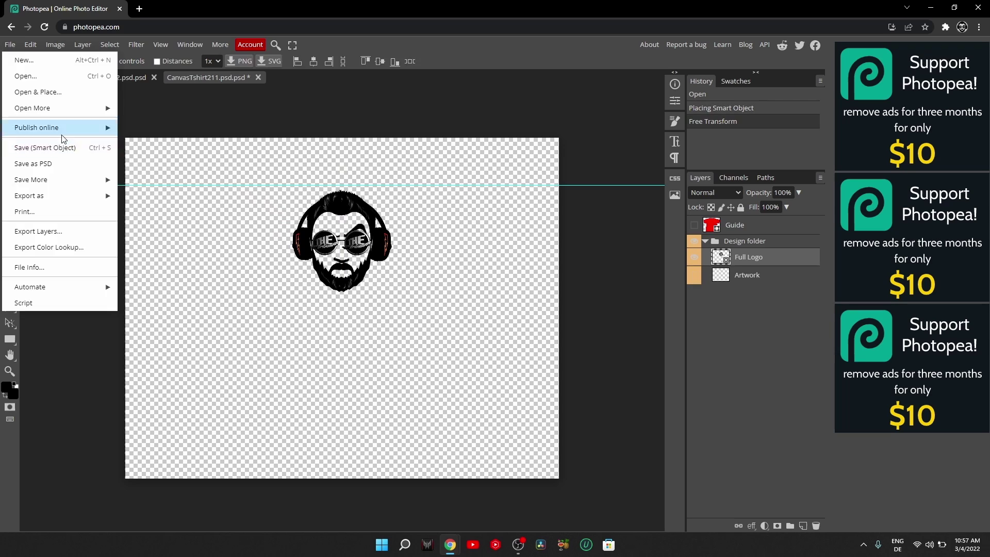
click(21, 116)
click(35, 77)
- Place and shrink the Logo Transparent image in the design, then check the mockup
click(207, 77)
click(10, 45)
click(28, 80)
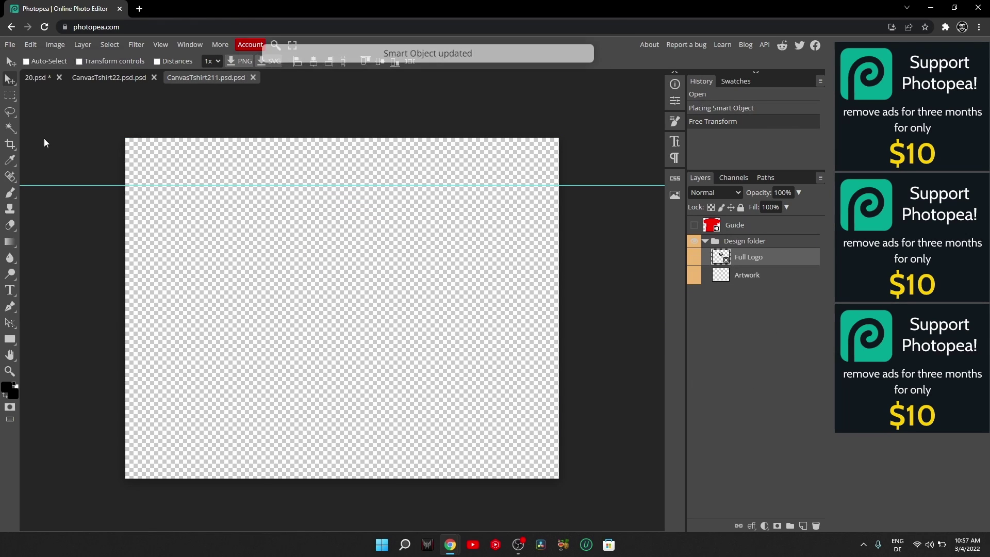
double_click(122, 85)
double_click(140, 169)
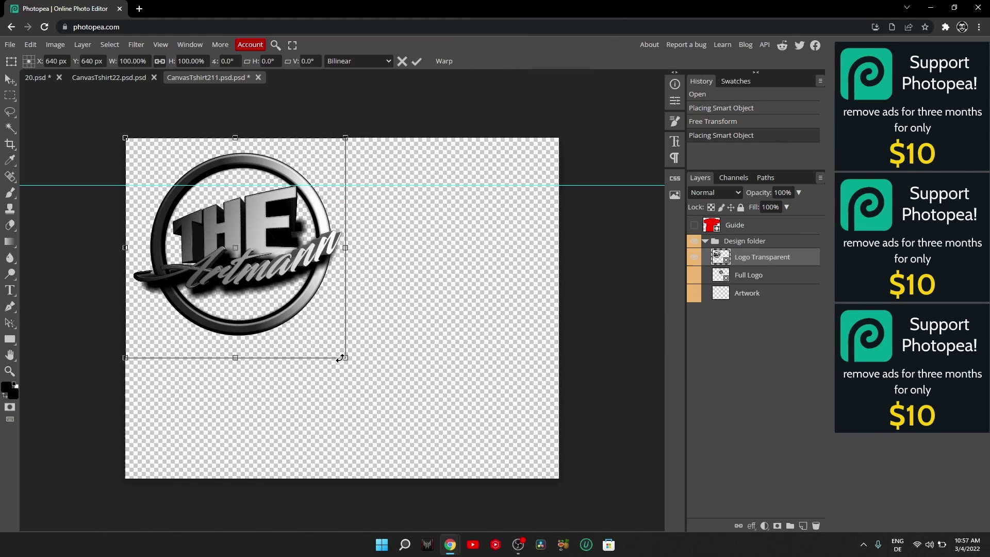
drag(342, 354, 231, 243)
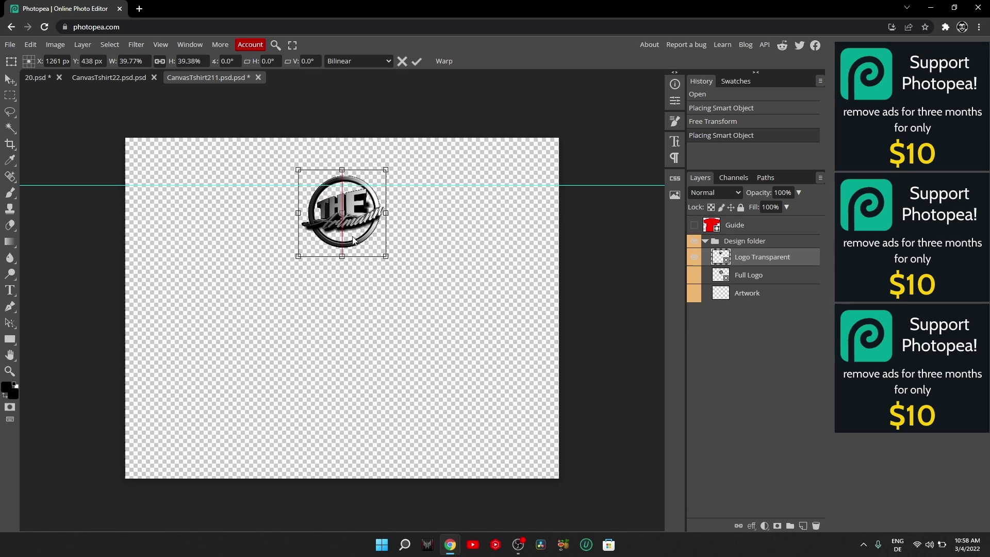
key(Return)
click(10, 44)
click(23, 143)
- Set the logo width to 200, reposition it near the top and save into the mockup
click(35, 78)
click(206, 77)
click(674, 101)
click(544, 141)
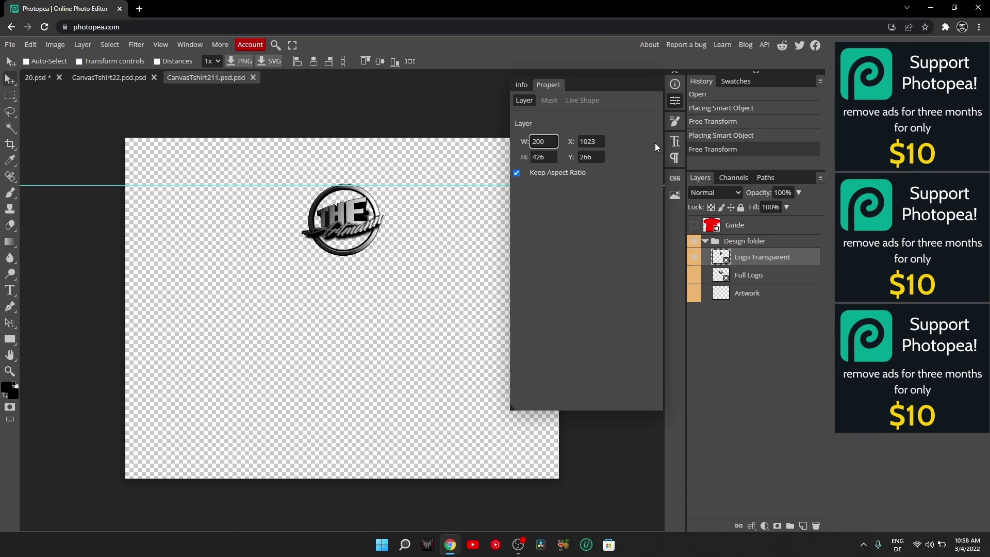
key(Return)
click(9, 44)
click(24, 143)
click(206, 78)
drag(327, 194, 342, 200)
click(31, 45)
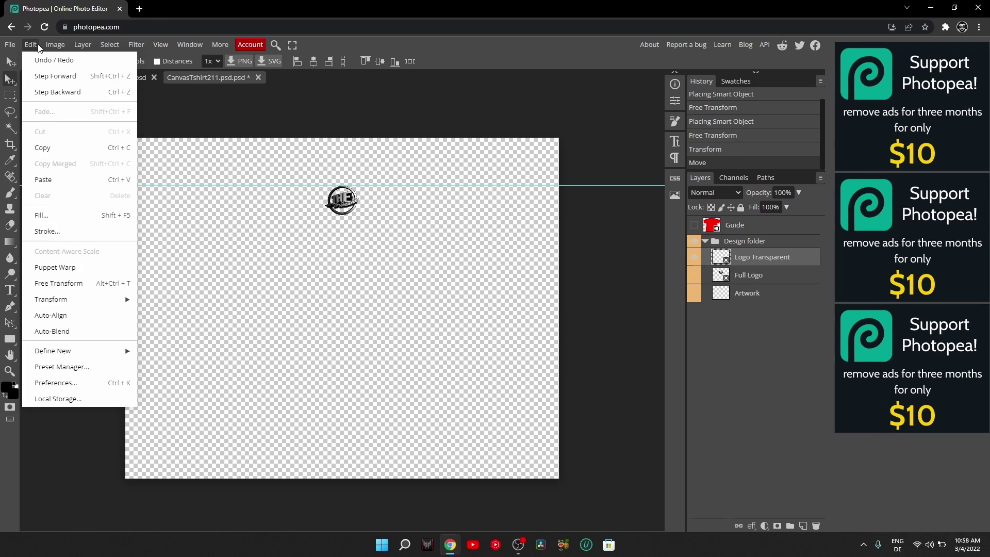
key(ctrl+s)
- Resize and move the face logo, then save it into the mockup
click(675, 101)
click(544, 141)
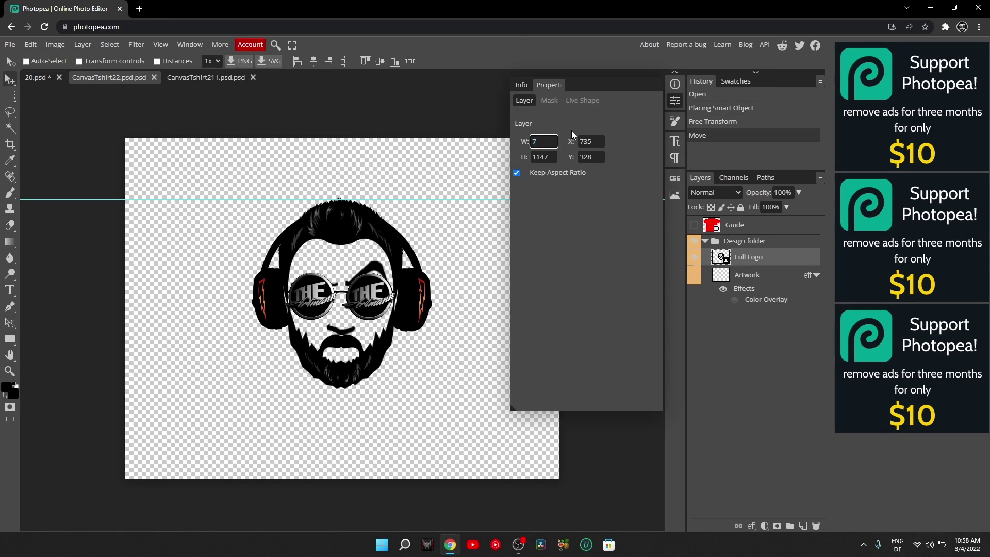
key(Return)
click(675, 101)
drag(194, 284, 252, 280)
click(10, 44)
click(46, 147)
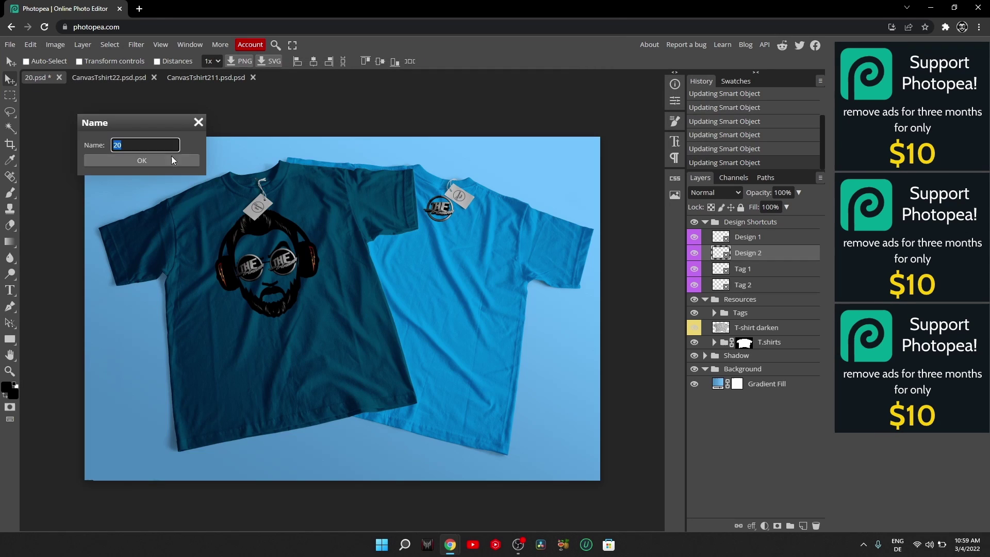
- Place and enlarge the Logo Transparent image inside the Tag 2 smart object and save
double_click(719, 281)
click(9, 44)
click(28, 88)
click(124, 162)
click(402, 262)
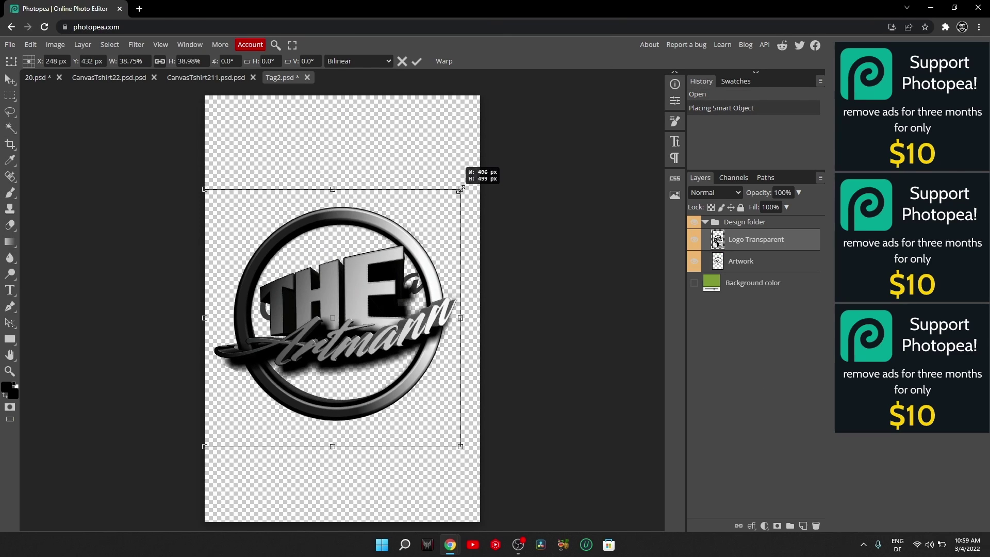
drag(261, 418, 223, 433)
key(Return)
key(ctrl+s)
right_click(734, 242)
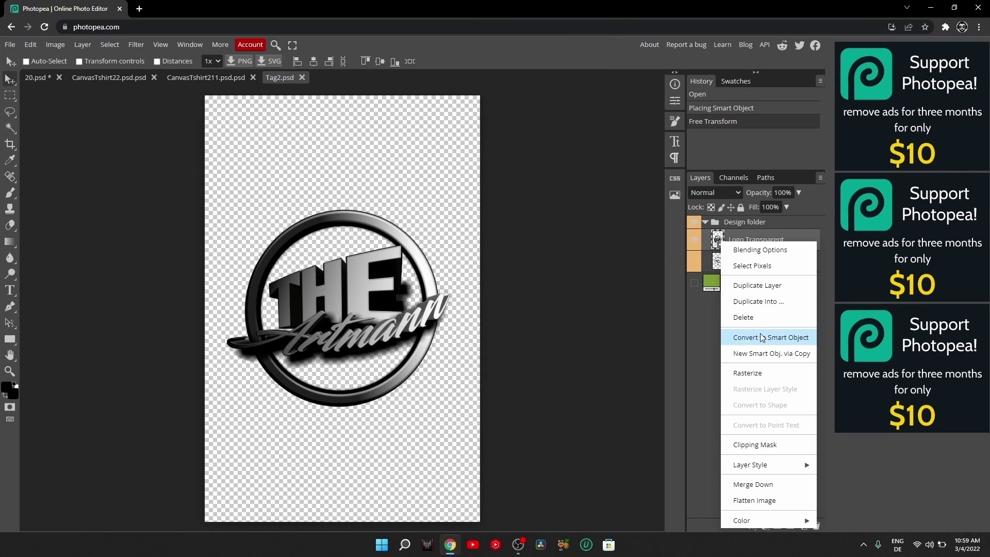
click(37, 77)
- Place the transparent logo in the second tag smart object, enlarge it to fill, and save
double_click(720, 268)
click(10, 44)
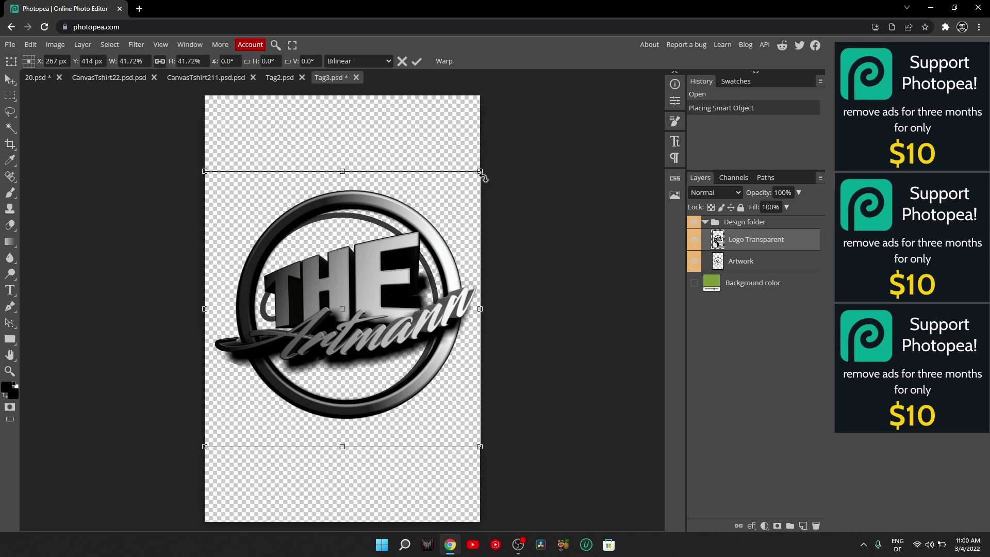
click(28, 89)
click(124, 161)
click(402, 262)
drag(455, 446, 448, 407)
click(30, 44)
key(Return)
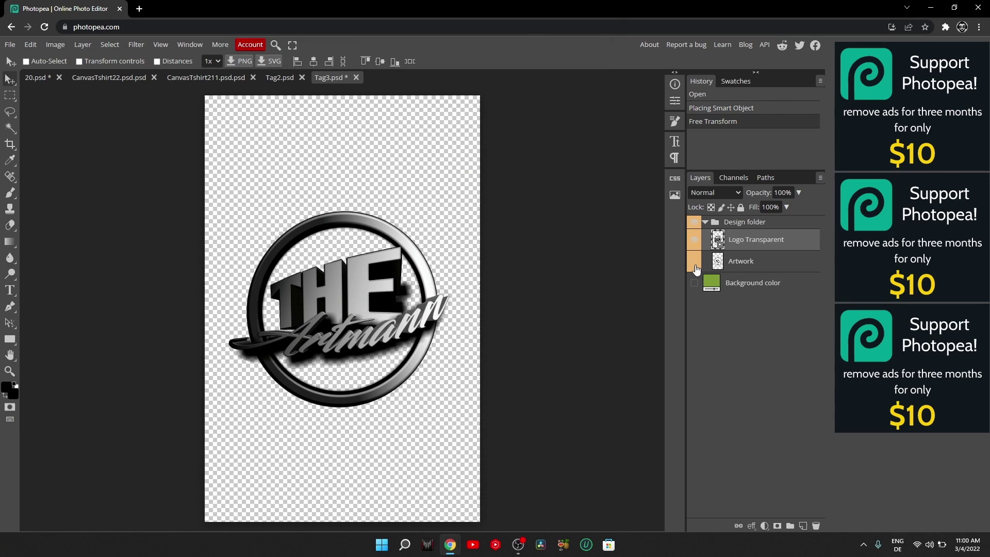
key(ctrl+s)
click(36, 77)
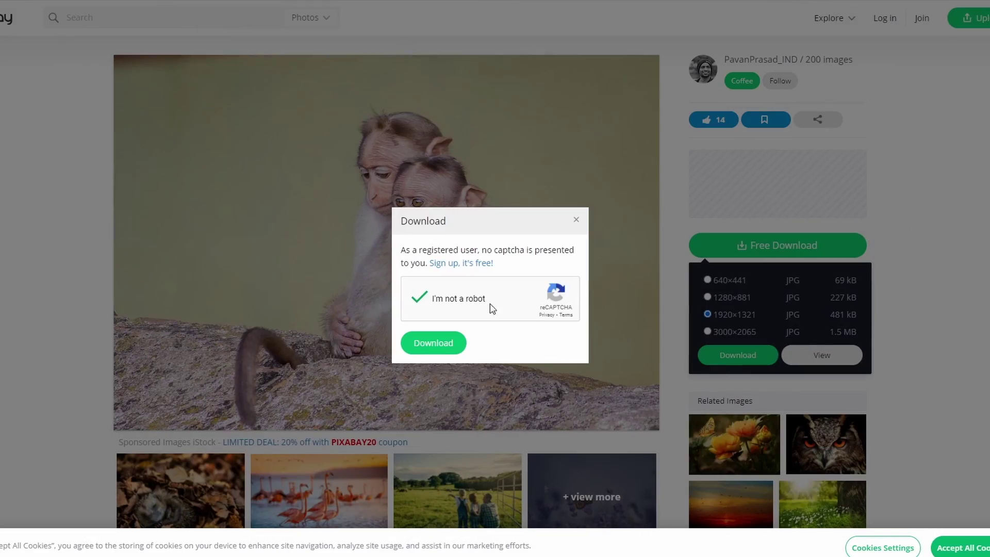
- Download the monkey photo at the chosen size and return to the Pixabay home page
click(433, 343)
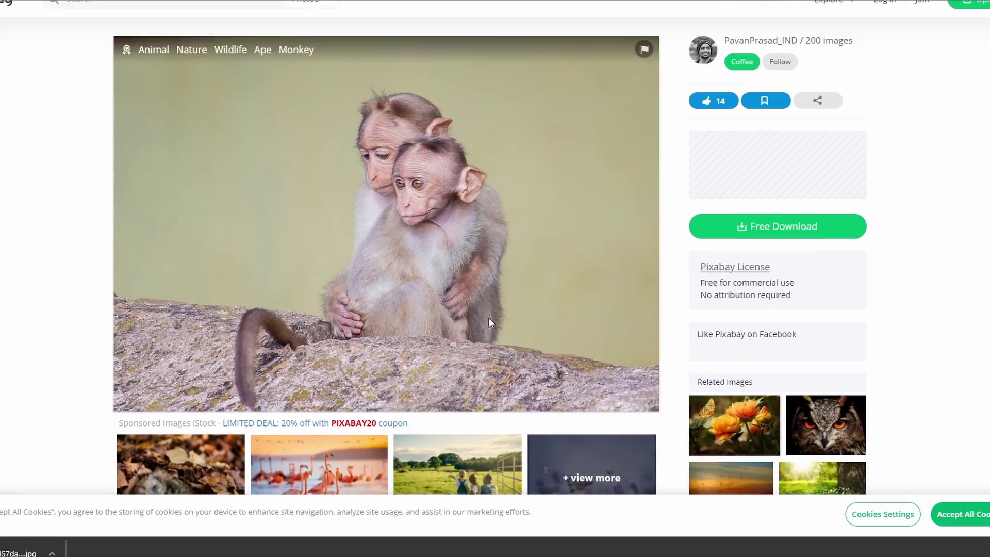
scroll(489, 318, up, 1)
click(6, 18)
- Download the mother-and-daughter photo as a JPG and save it to the computer
scroll(495, 258, down, 8)
click(320, 164)
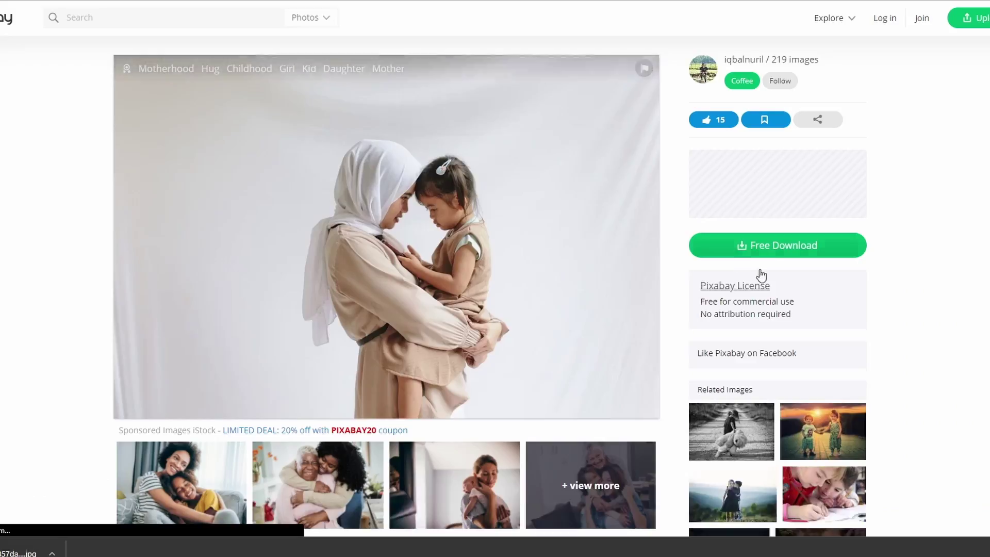
click(761, 253)
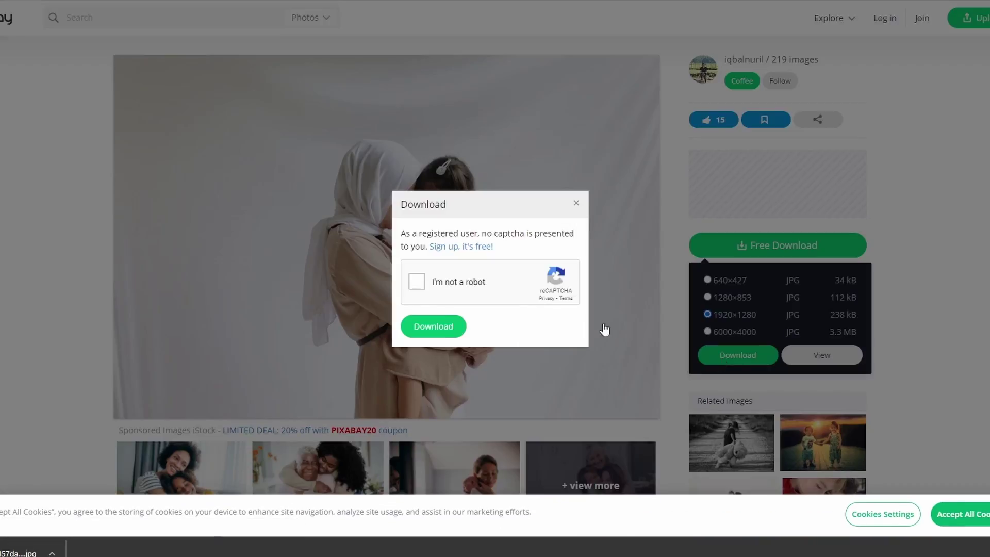
click(433, 325)
click(392, 258)
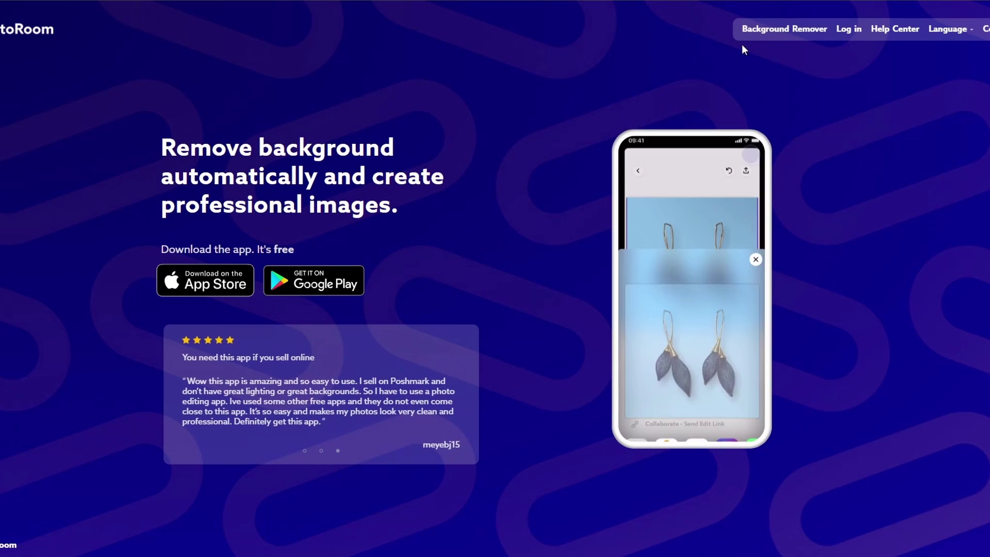
- Remove the backgrounds from the mother-and-daughter, monkey and orange-sweater woman photos
click(745, 32)
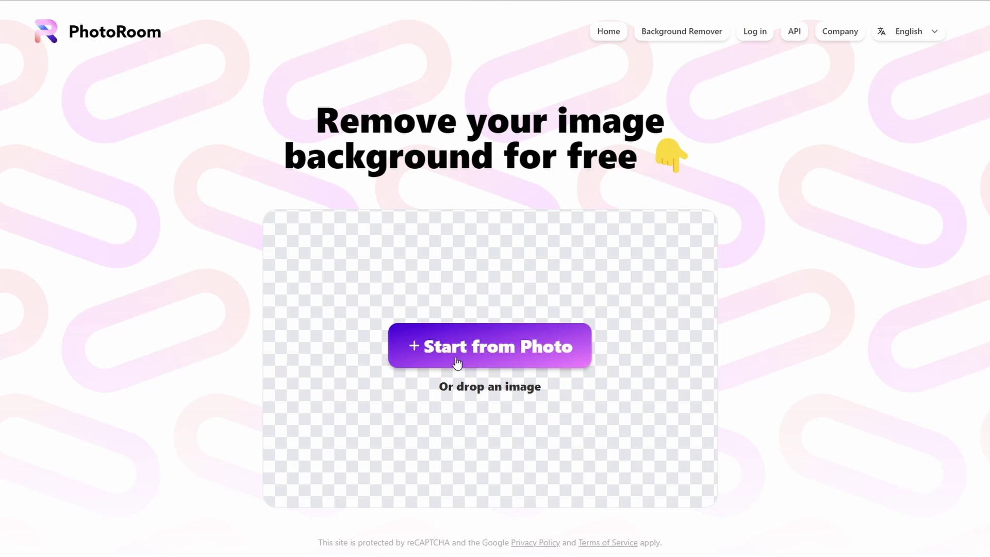
click(457, 363)
double_click(265, 173)
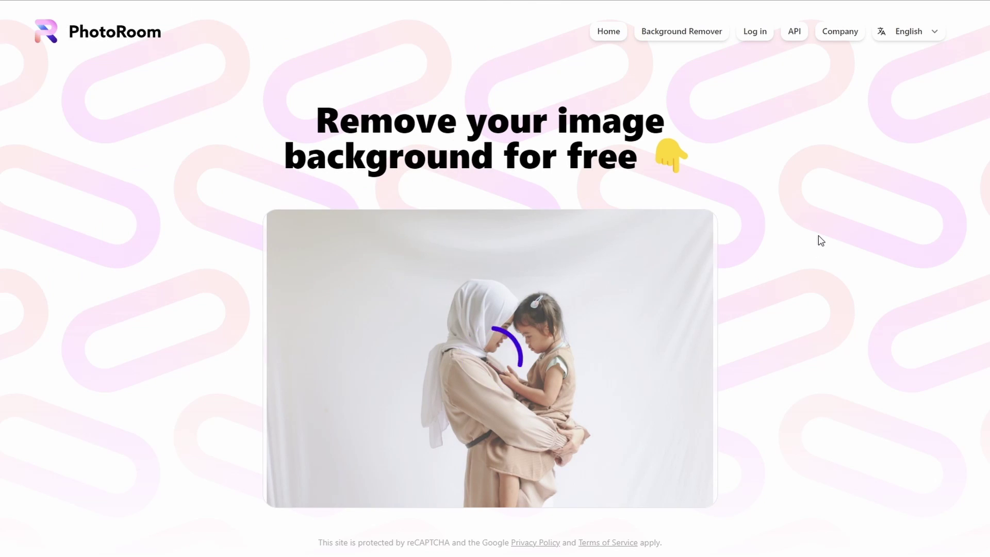
scroll(962, 377, down, 1)
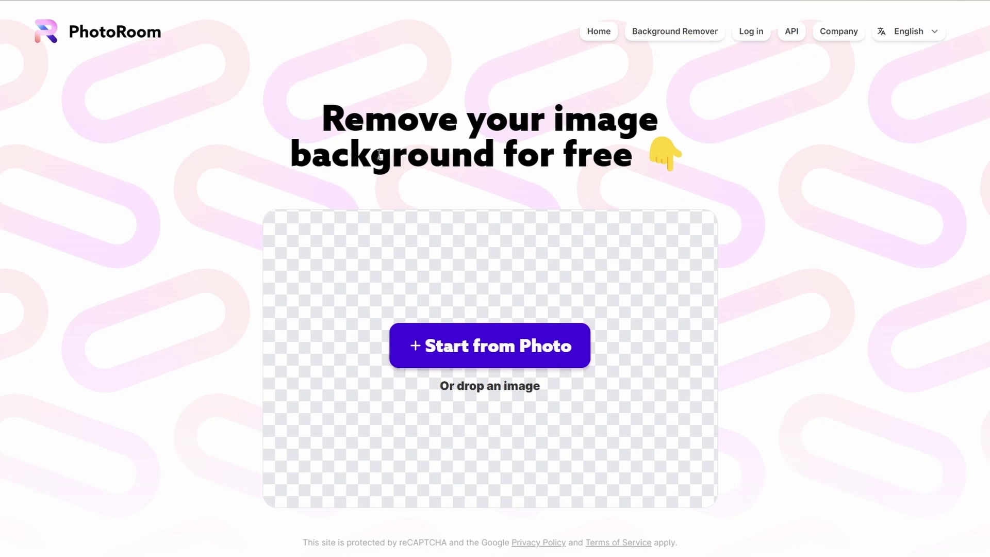
click(489, 344)
click(447, 264)
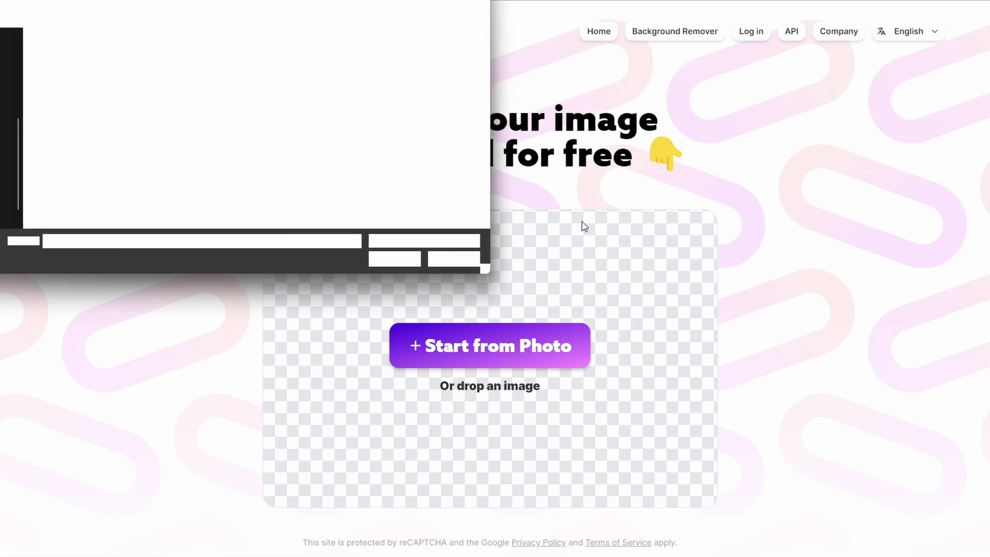
click(393, 257)
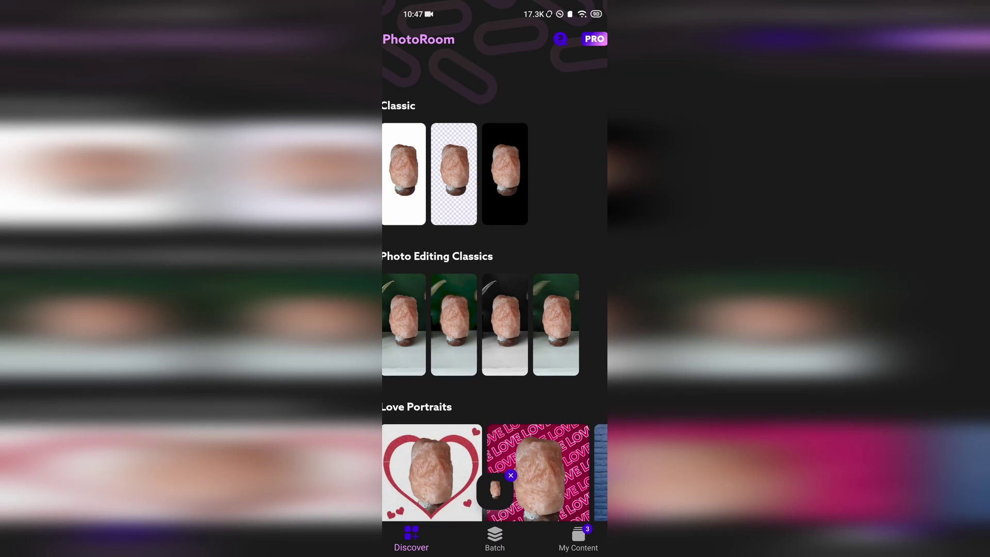
- Place the cut-out on the transparent Classic template and bring up its editing options
click(454, 174)
click(432, 379)
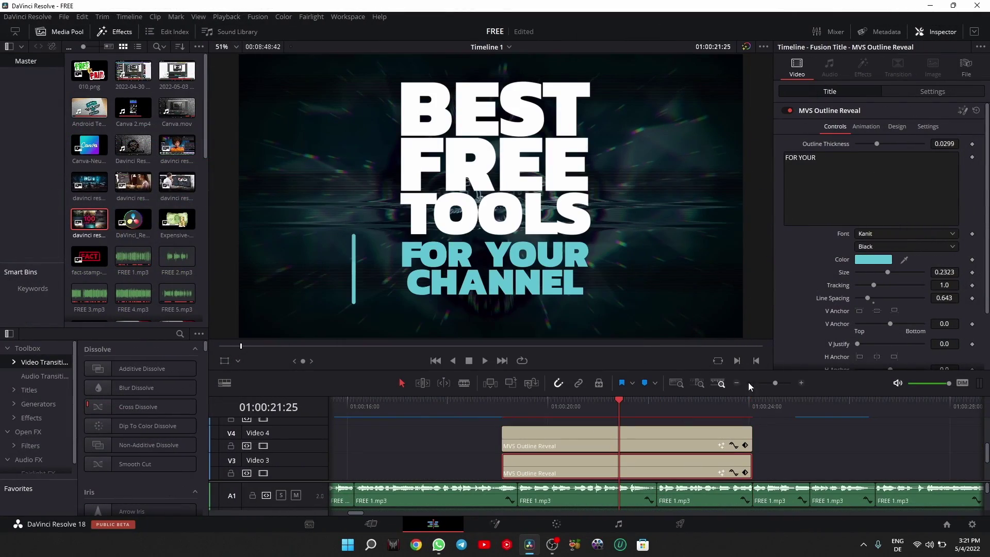
- Confirm the teal title colour, then key out the phone clip's green screen with the Delta Keyer in Fusion
click(676, 383)
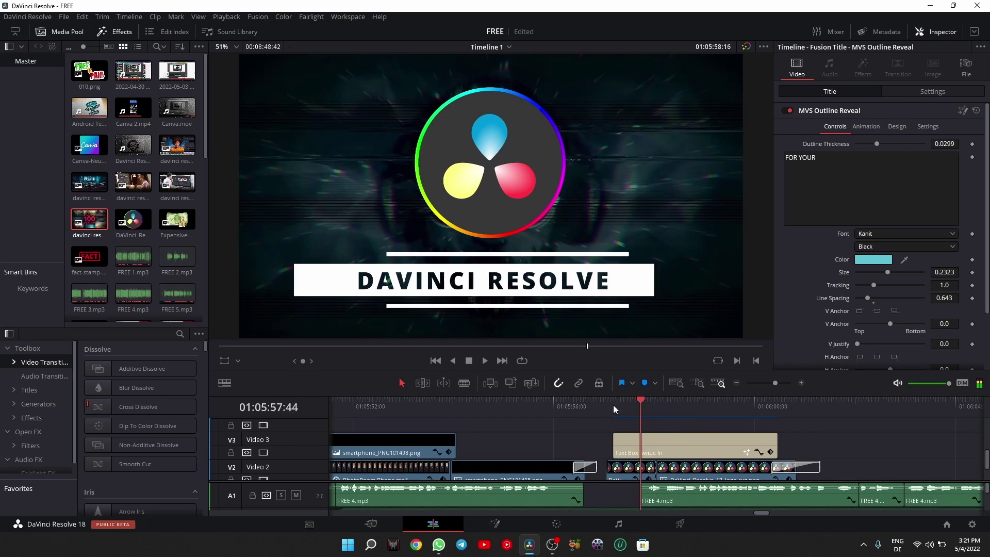
drag(613, 404, 385, 402)
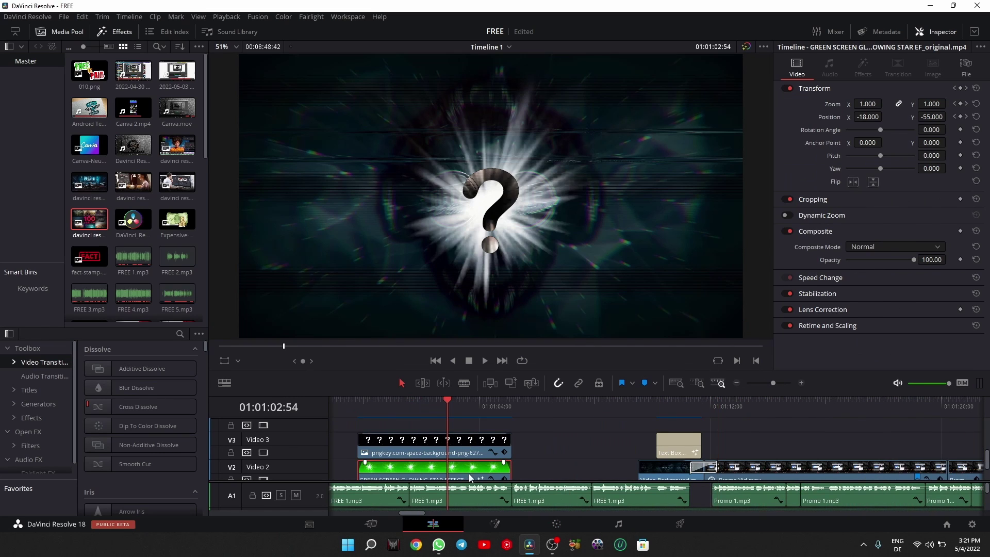
click(494, 524)
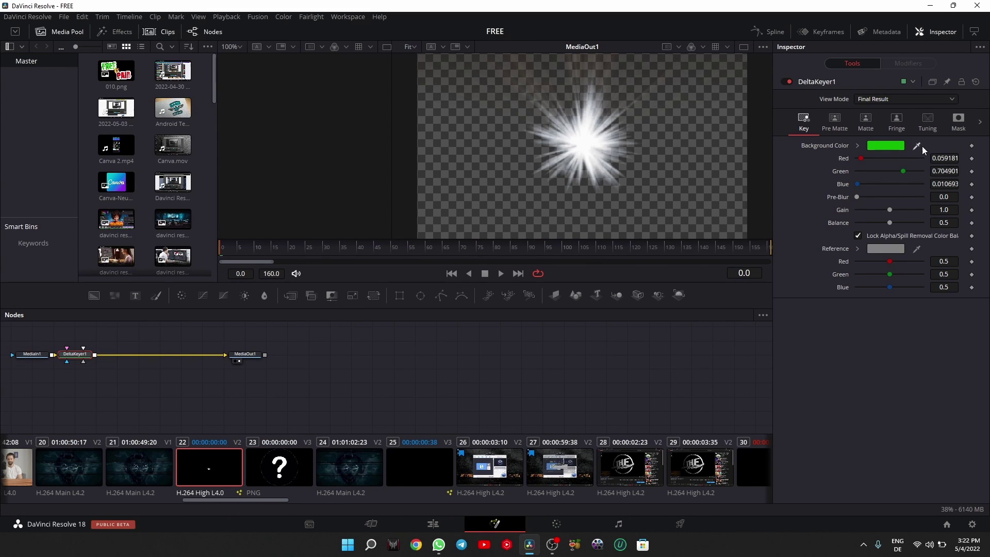
drag(922, 146, 851, 150)
click(454, 524)
- Move the playhead past the I'M LAZY title, Ps logo and money image to the FACT stamp
click(673, 401)
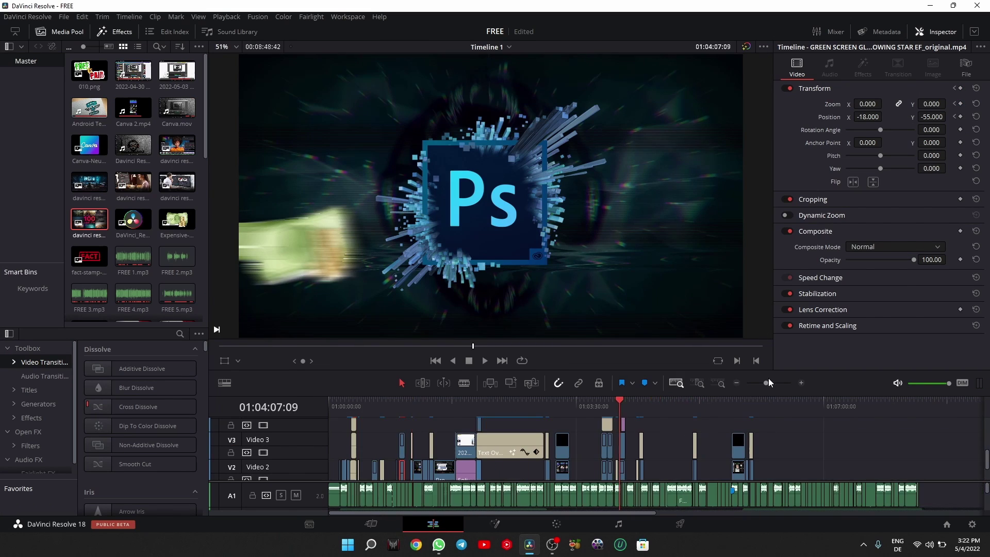
click(639, 406)
click(685, 406)
scroll(719, 443, up, 1)
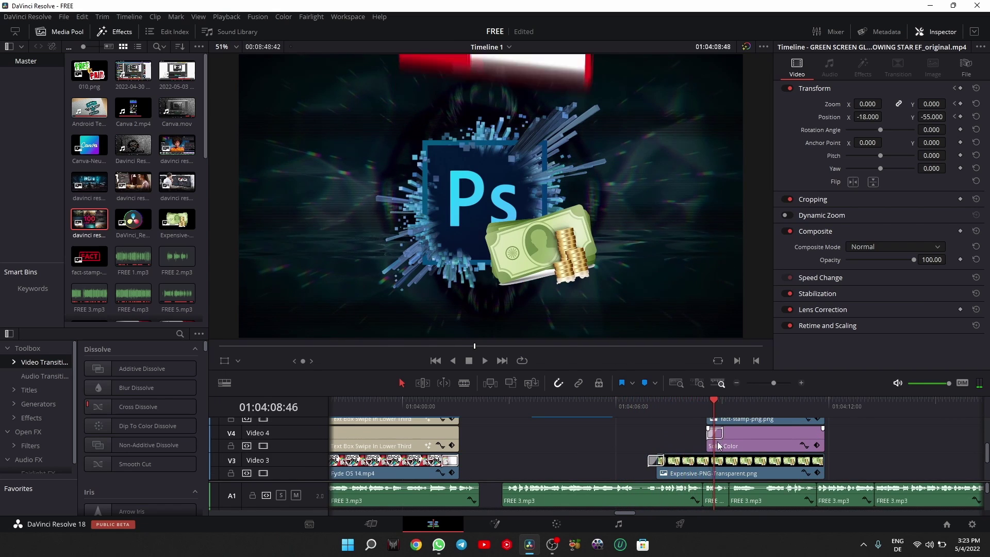
scroll(719, 444, up, 1)
click(722, 402)
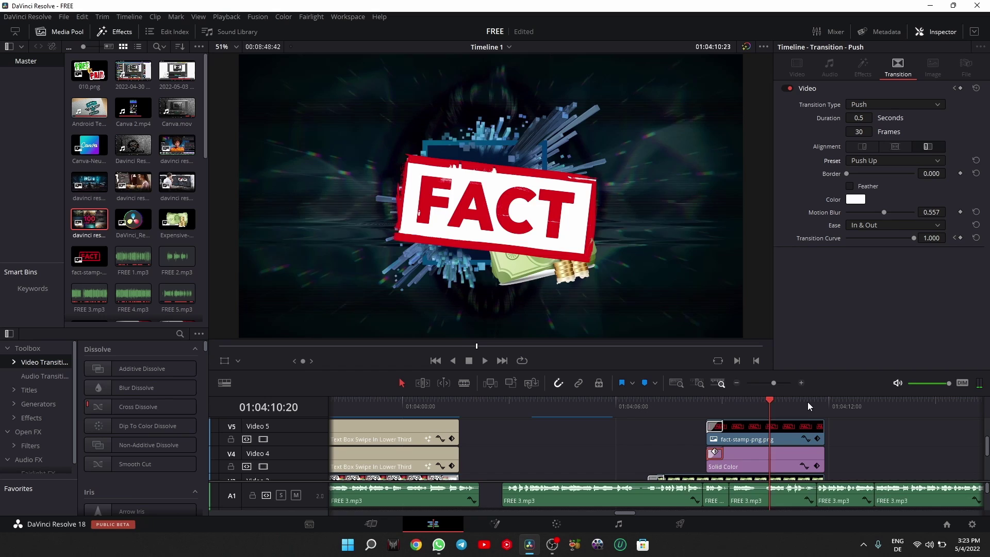
- Switch to the Color page with Shift+6 and show the Media Pool and Effects library
key(shift+6)
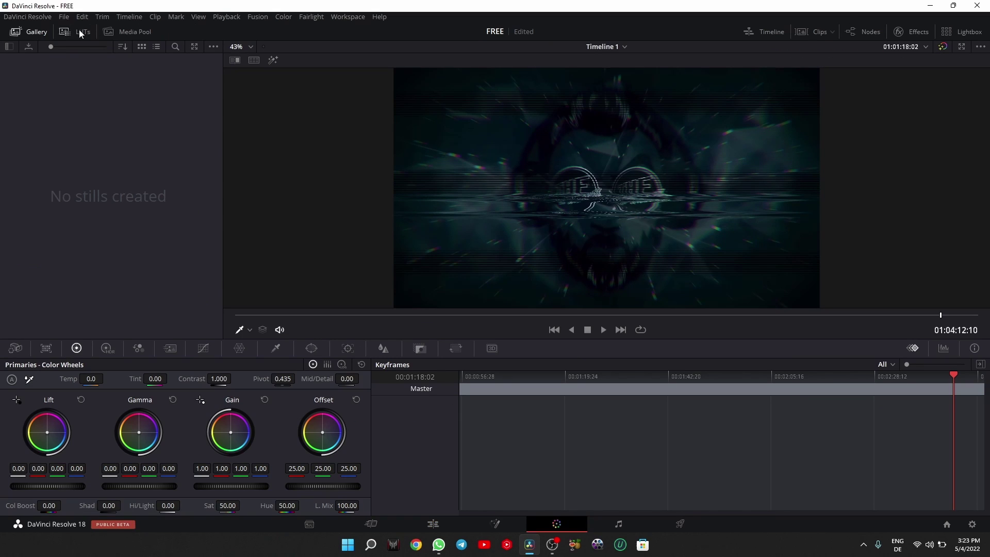
click(962, 32)
click(963, 33)
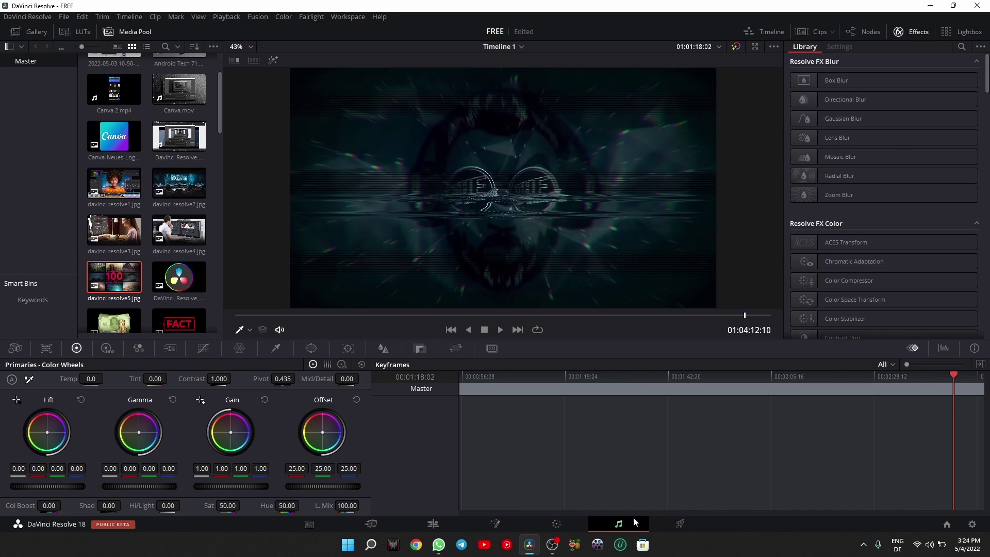